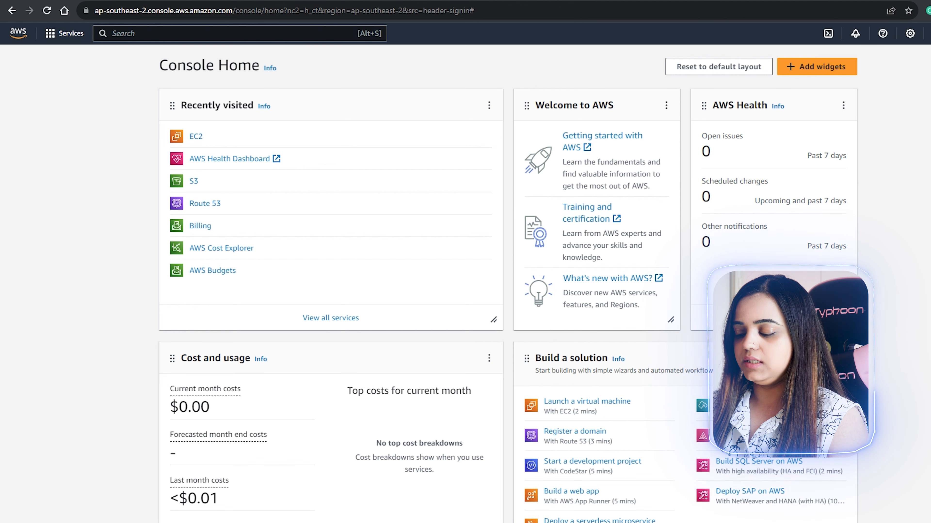
Search the AWS services for "vpc" and open the VPC dashboard
key("alt+s")
type("vpc")
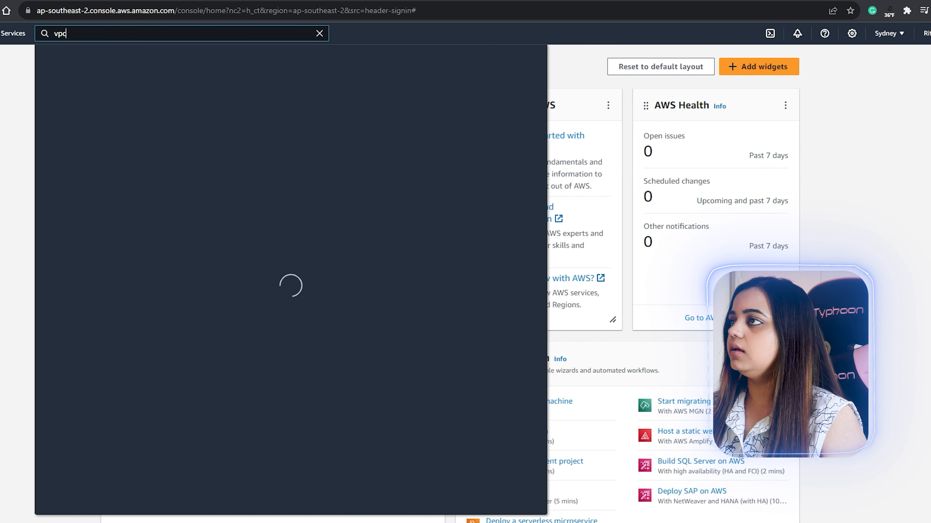
key("Return")
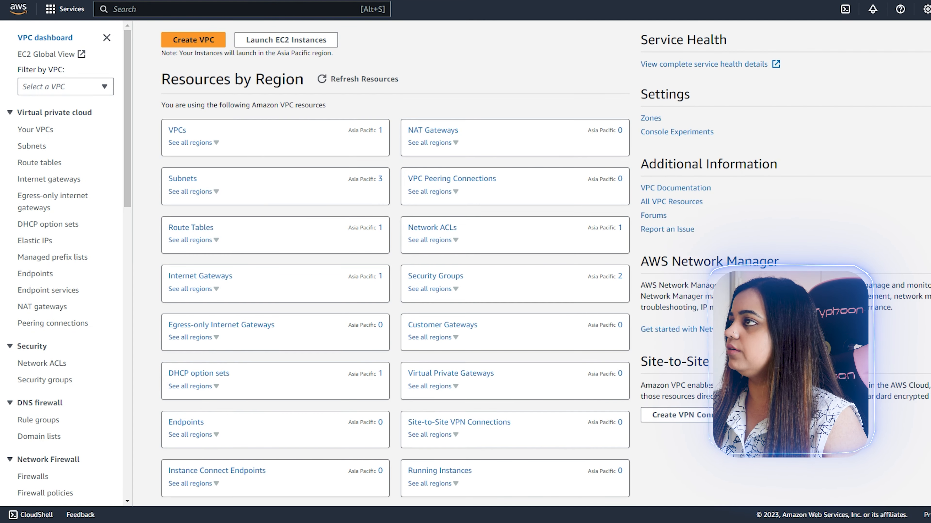
Expand the VPC resource counts for all regions, review the list, and open the VPCs of Asia Pacific (Sydney)
left_click(193, 143)
scroll(545, 264, "down", 5)
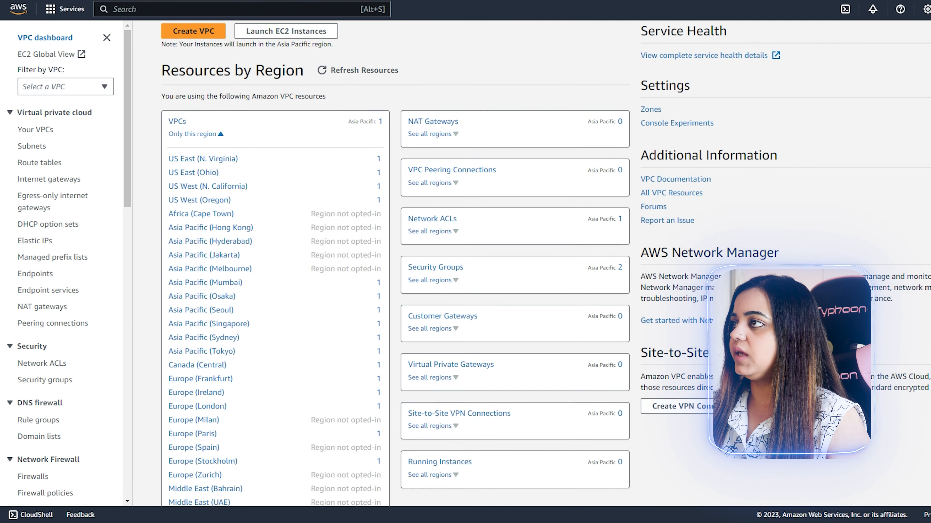
scroll(546, 264, "up", 3)
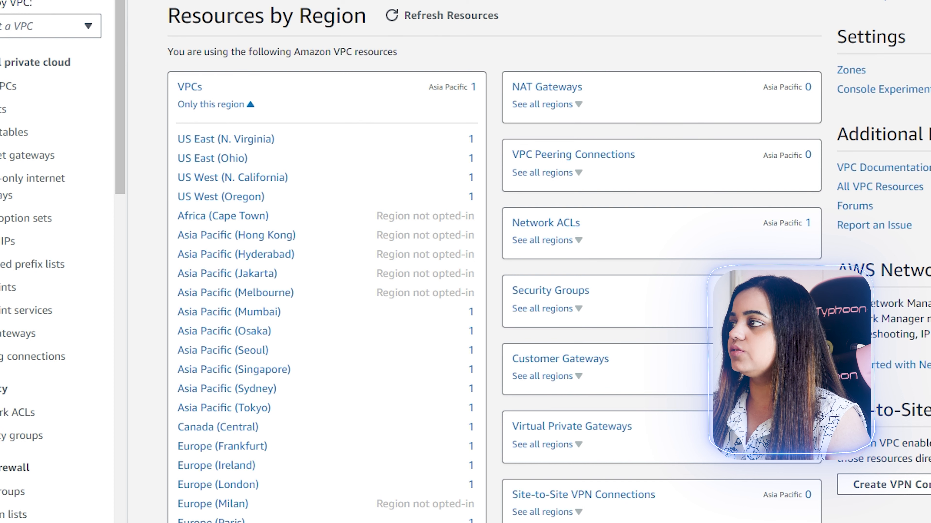
scroll(216, 488, "down", 4)
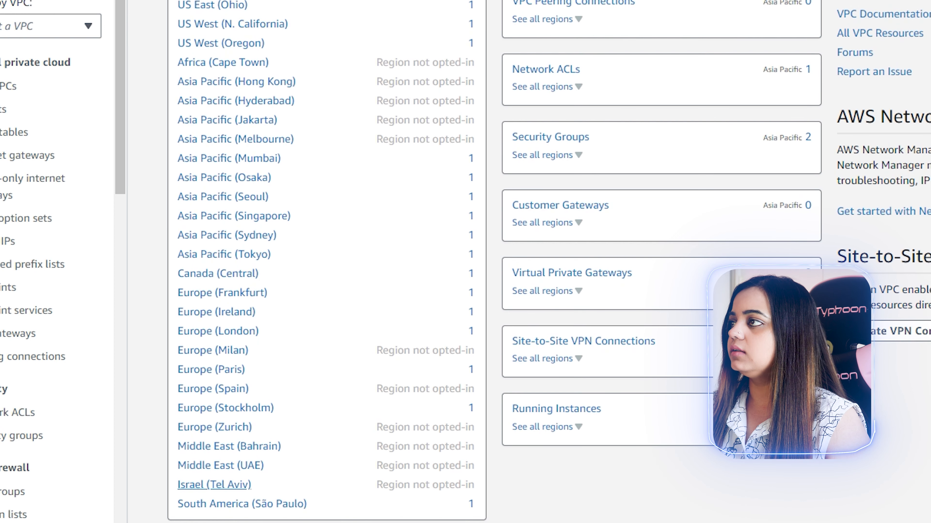
scroll(212, 388, "up", 4)
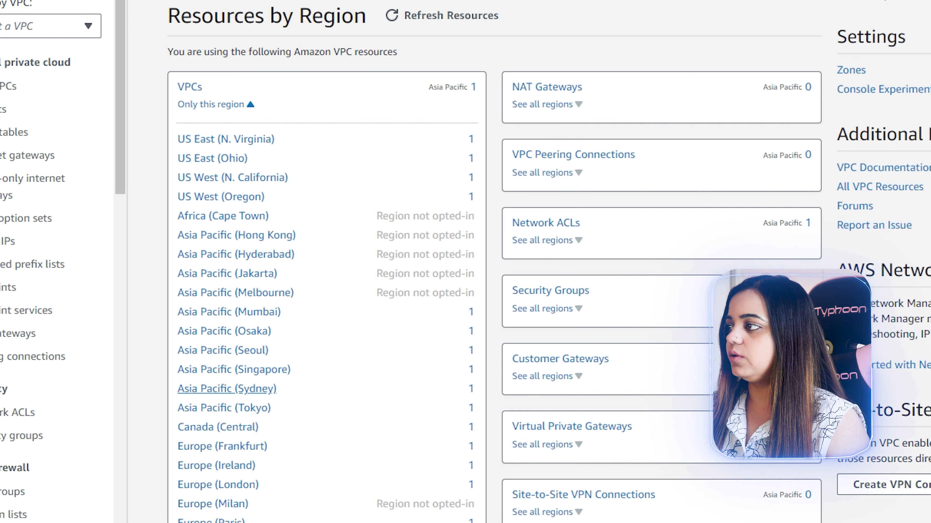
left_click(227, 388)
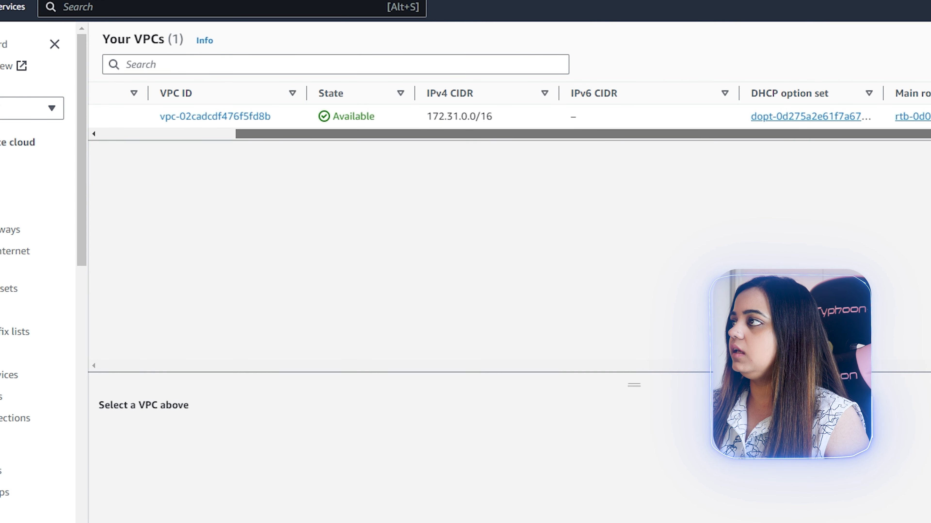
Examine the default VPC's columns, including IPv4 CIDR, DHCP option set, main route table, network ACL, tenancy and Default VPC
scroll(513, 110, "right", 3)
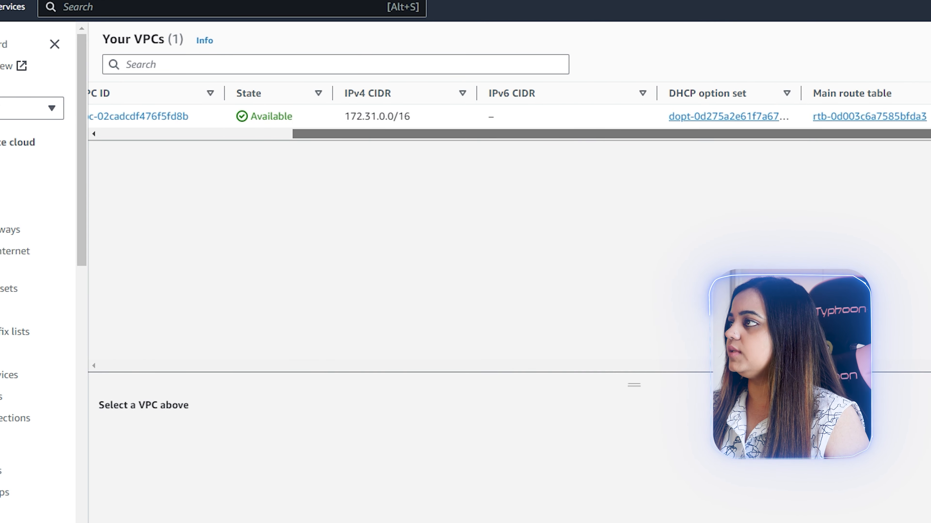
scroll(513, 110, "right", 5)
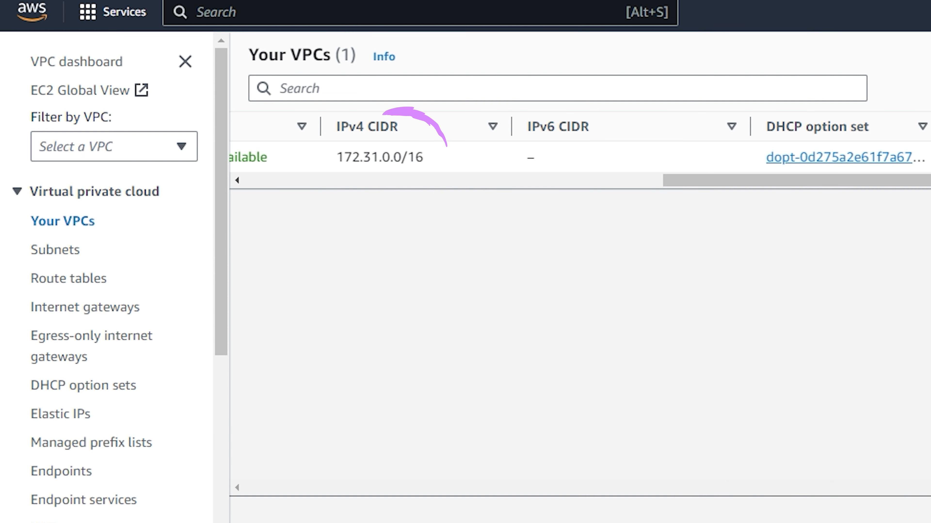
scroll(396, 158, "left", 8)
scroll(476, 132, "right", 10)
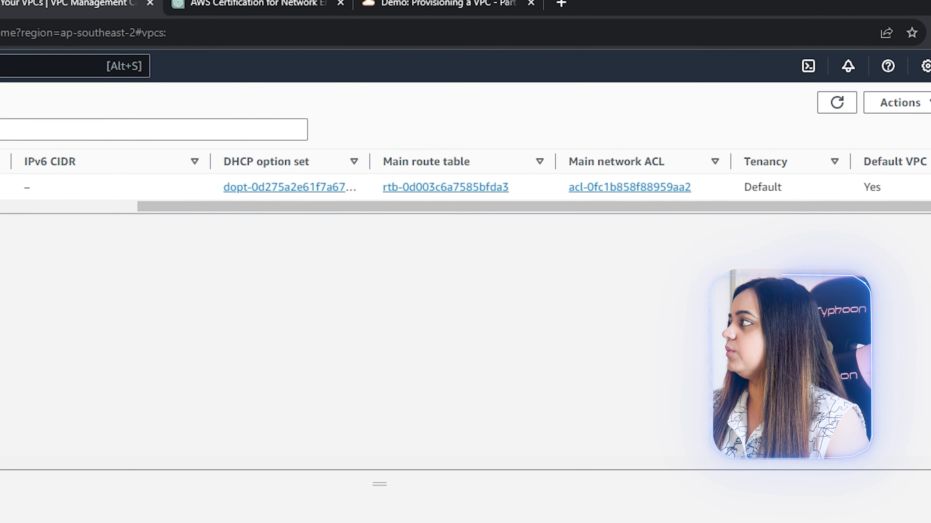
left_click_drag(586, 215, 251, 215)
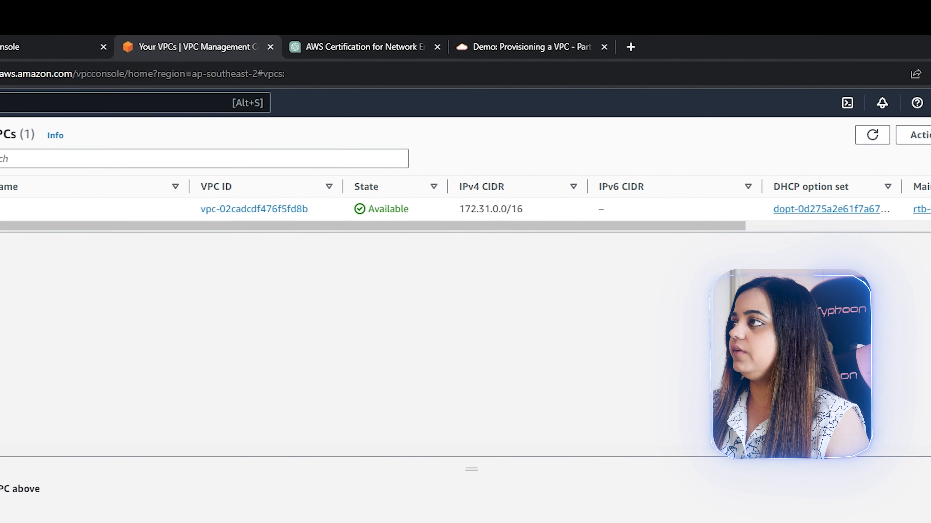
Open the default VPC's main route table and examine its routes and subnet associations
left_click(239, 208)
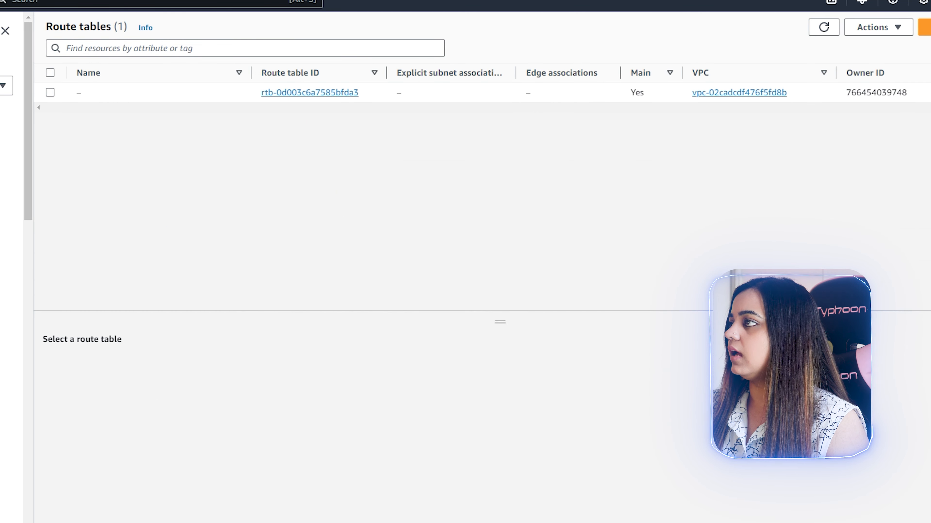
left_click(310, 93)
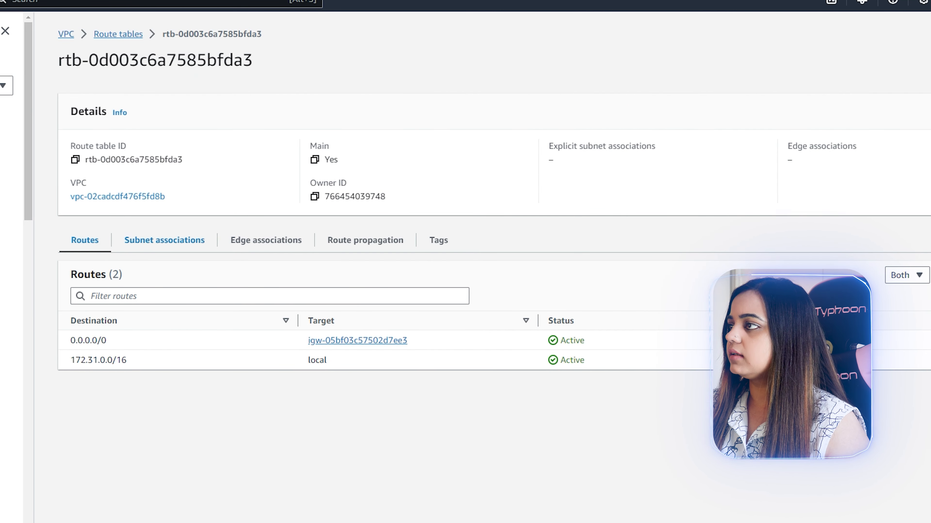
left_click(164, 240)
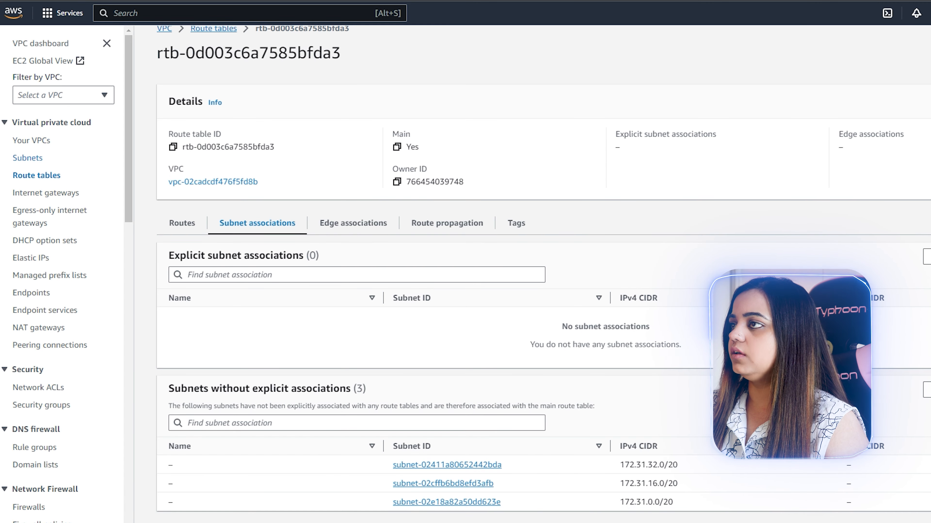
Open the subnets list, select the 172.31.0.0/20 subnet, and examine the subnets' CIDRs, available addresses and availability zones
left_click(28, 158)
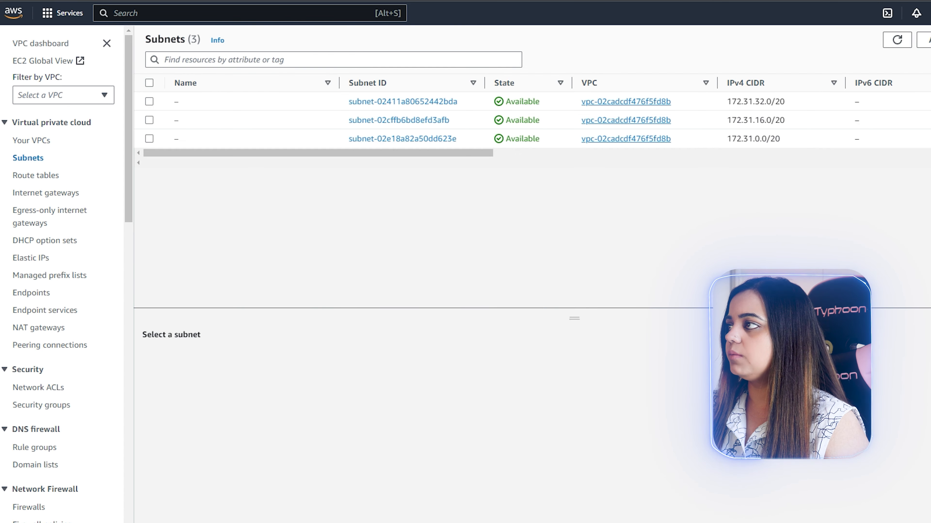
left_click(149, 139)
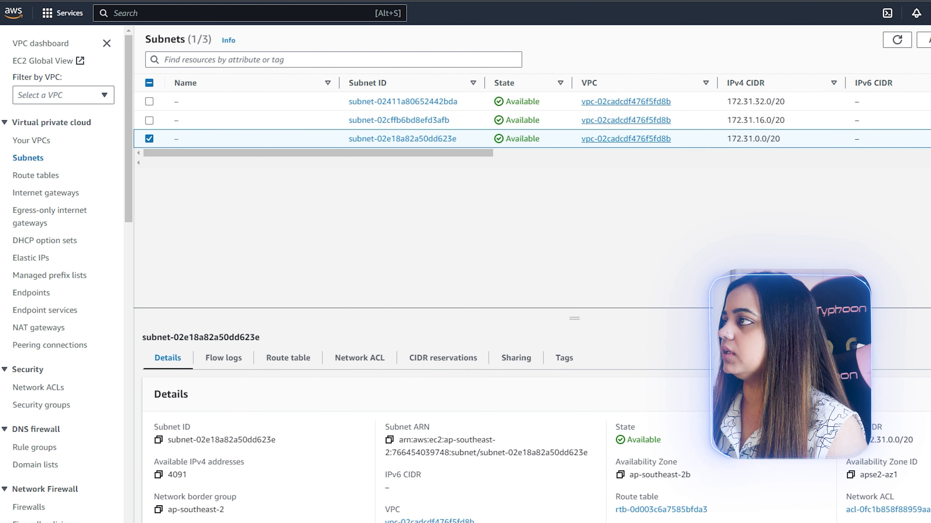
left_click_drag(318, 153, 363, 153)
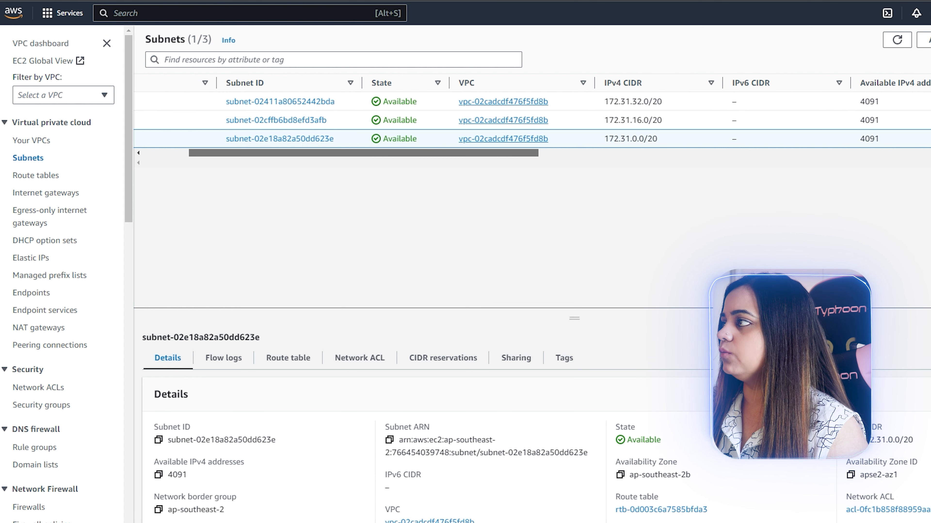
left_click_drag(364, 153, 465, 153)
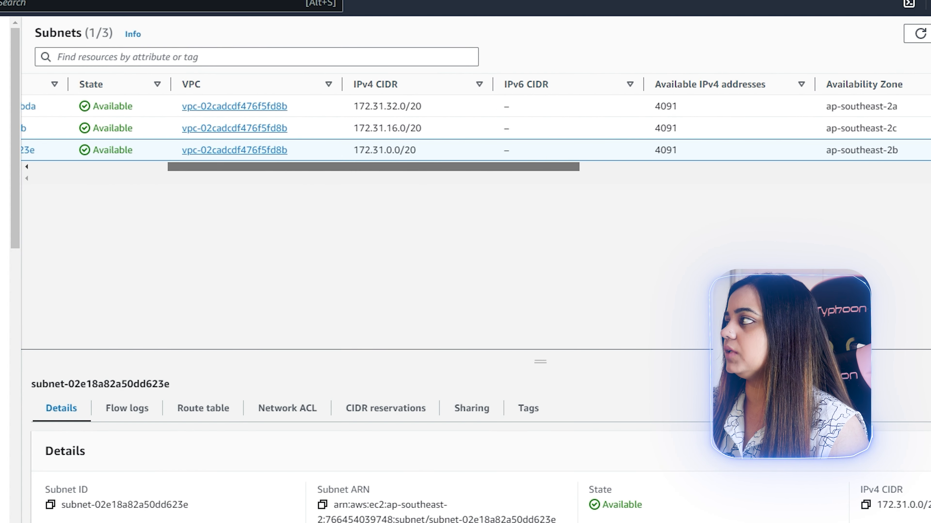
left_click_drag(410, 167, 471, 167)
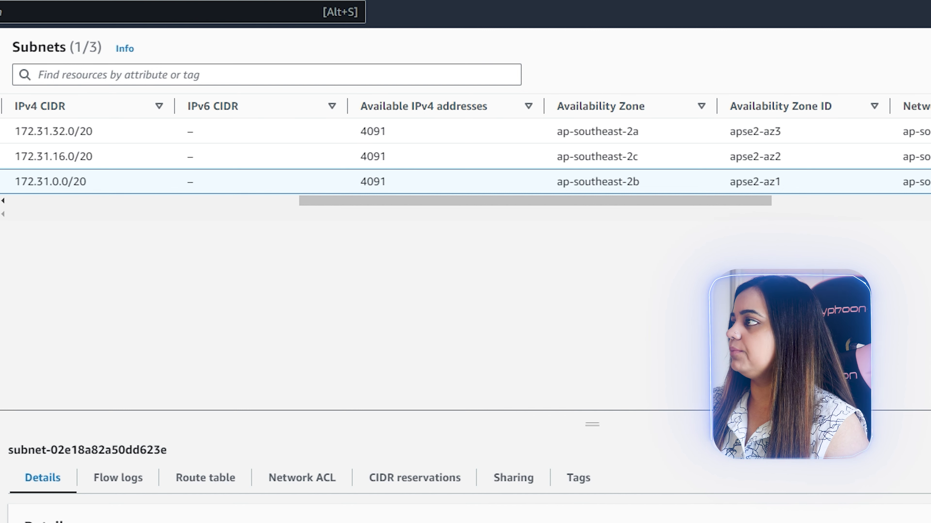
left_click_drag(535, 201, 246, 200)
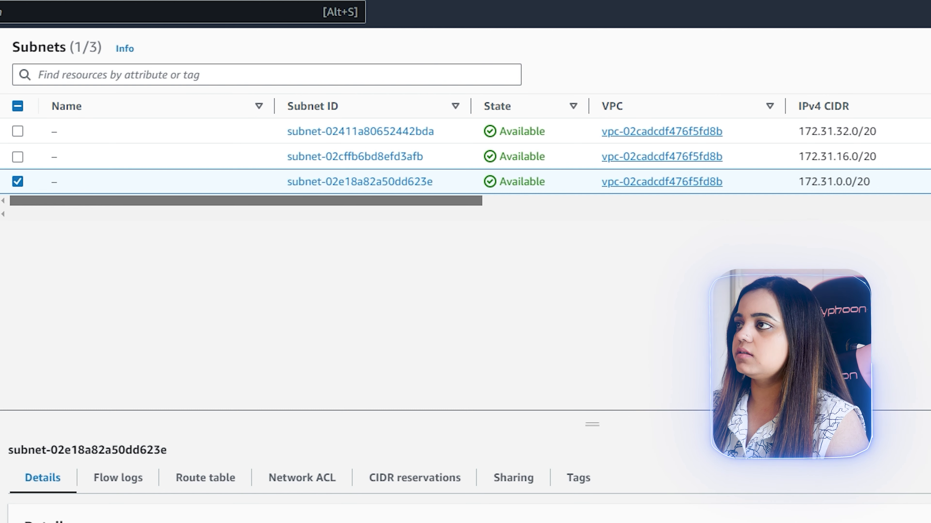
left_click_drag(246, 200, 246, 200)
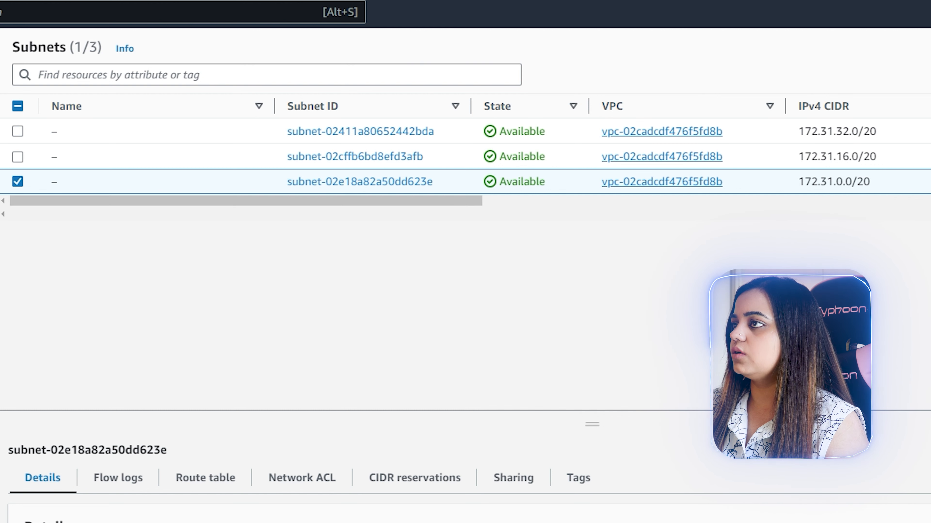
Return to the VPC list and begin creating a VPC with the VPC only option, named my-vpc-demo
key("ctrl+shift+Tab")
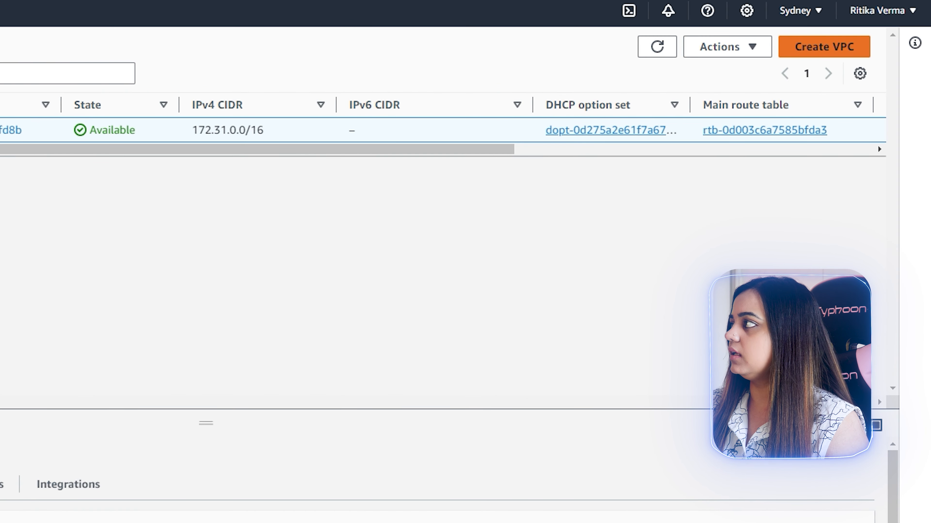
left_click(824, 47)
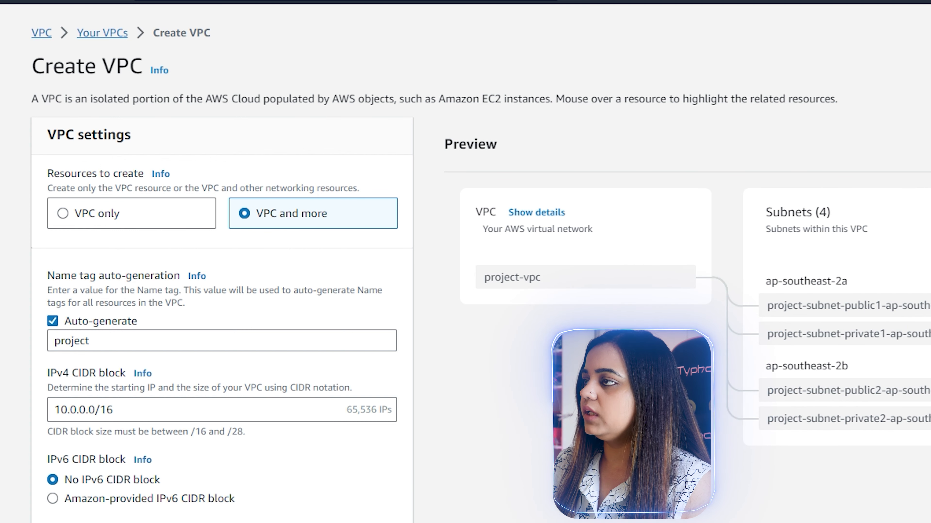
left_click(63, 213)
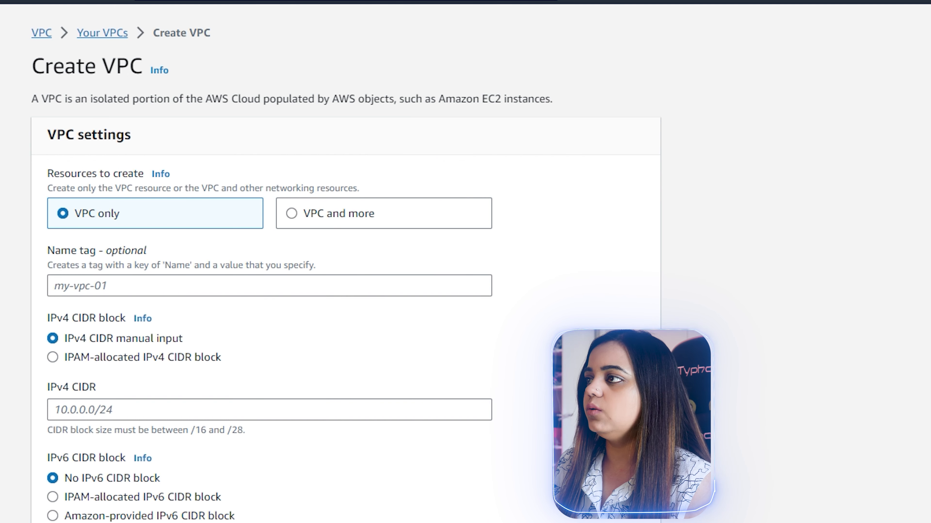
left_click(269, 286)
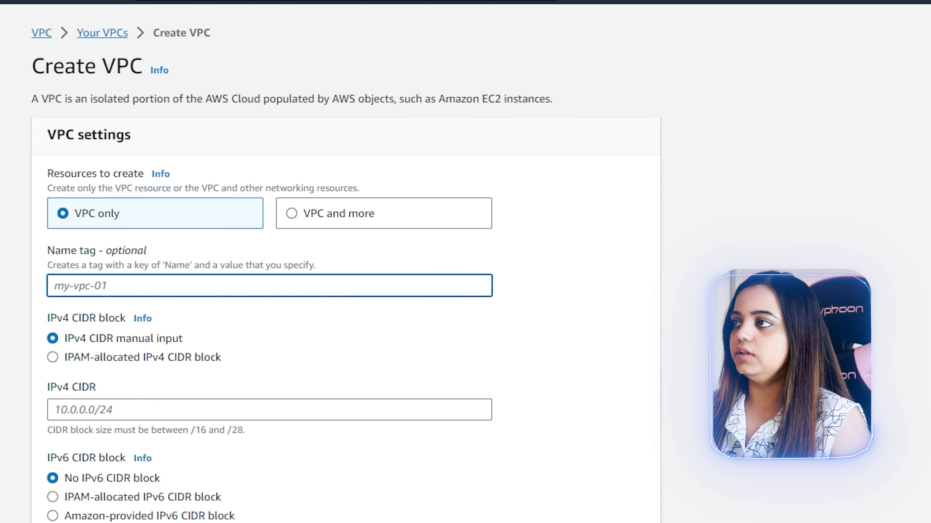
type("my-vpc-demo")
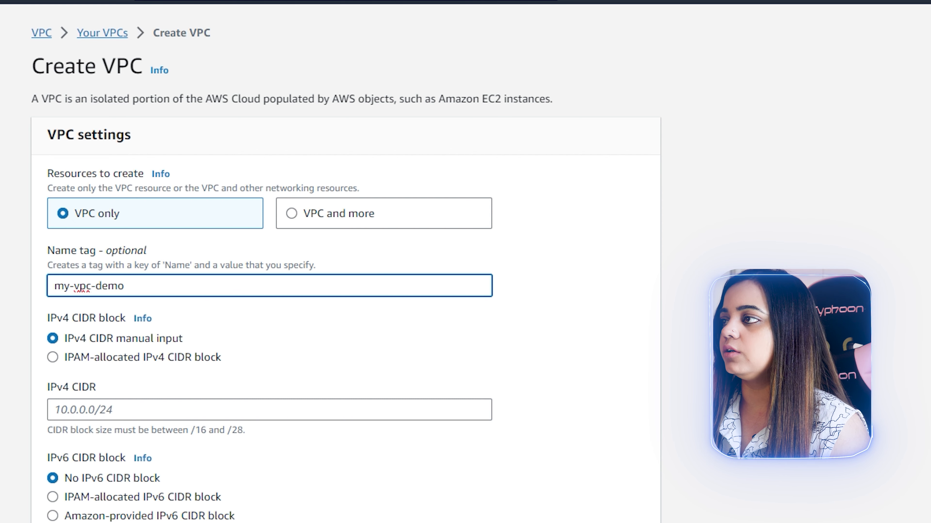
Create the VPC with the manual IPv4 CIDR 10.0.0.0/16 and Default tenancy
left_click(55, 409)
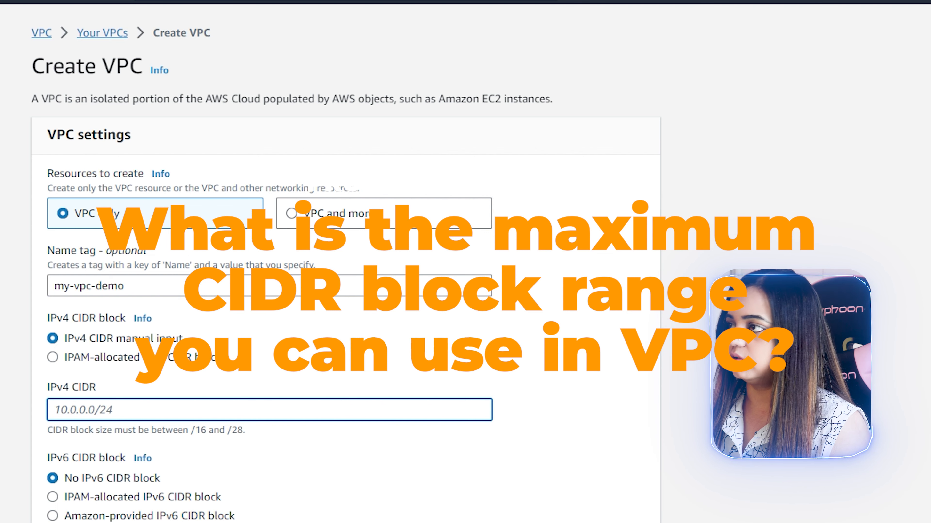
type("1")
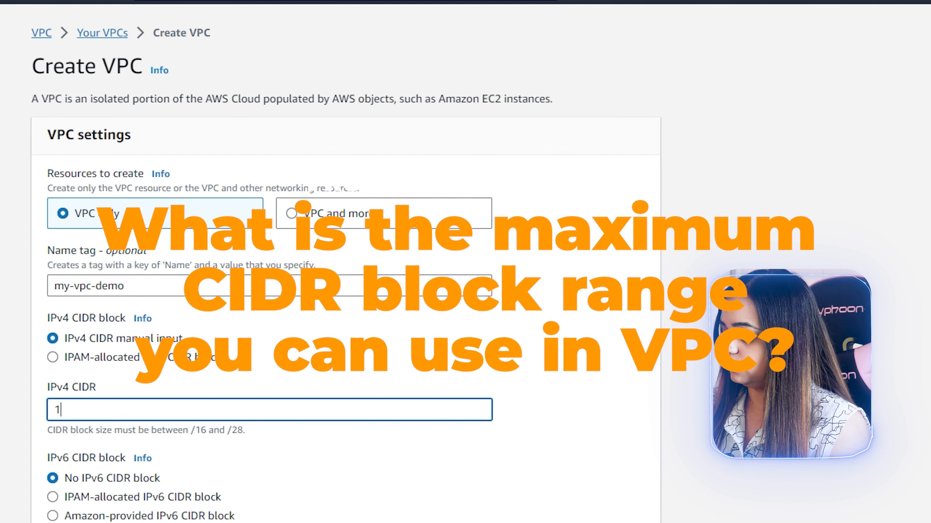
type("0.0.0.0/16")
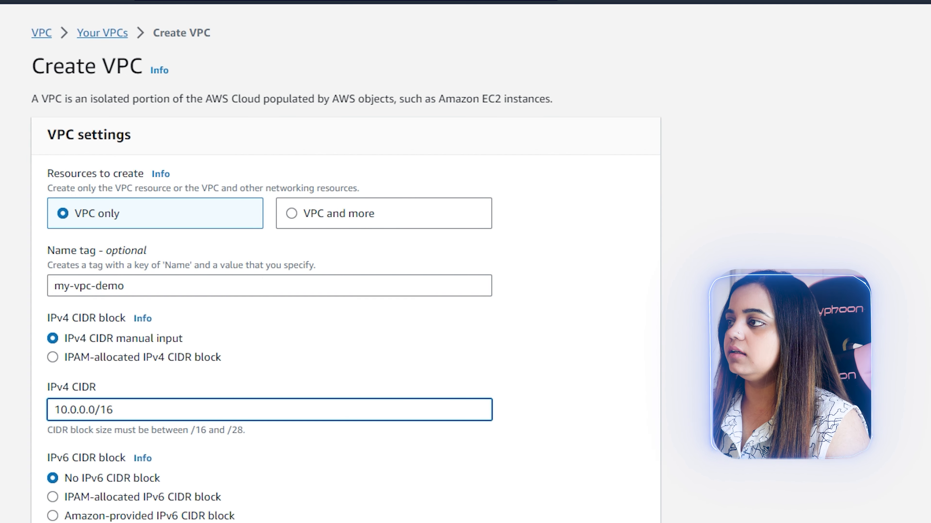
scroll(346, 271, "down", 5)
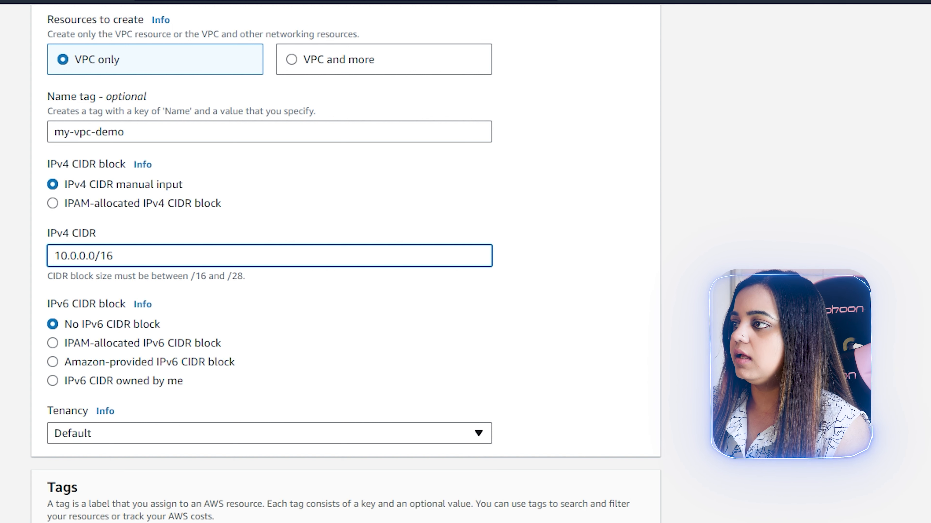
left_click(270, 434)
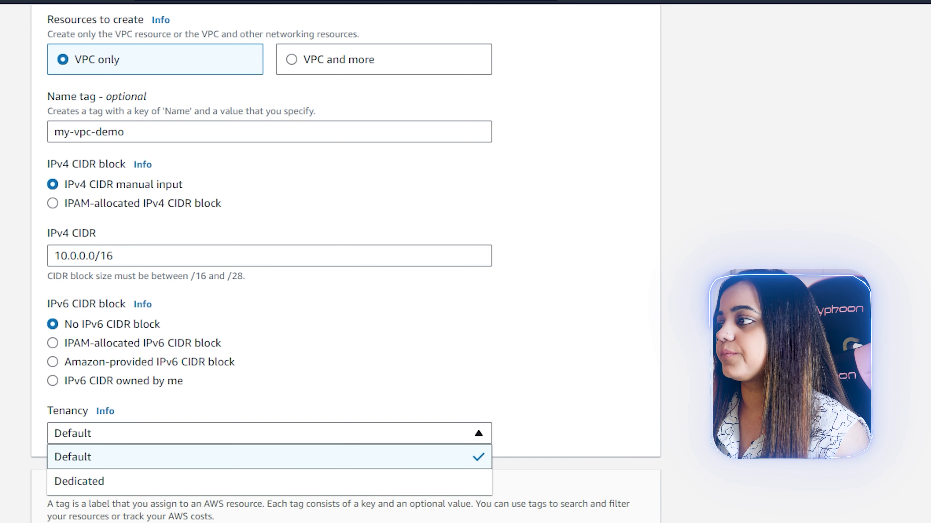
left_click(270, 457)
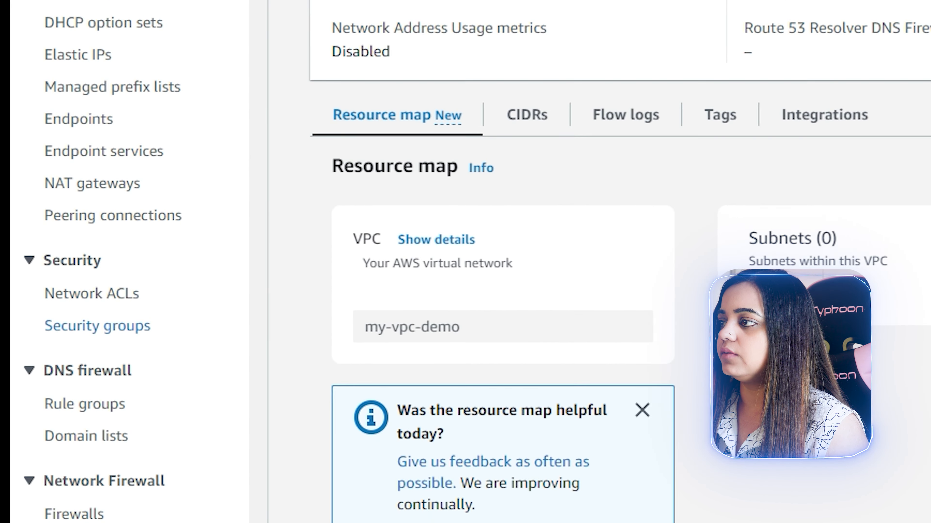
Open the security groups list and inspect launch-wizard-1 and the default security group of the same VPC
left_click(64, 485)
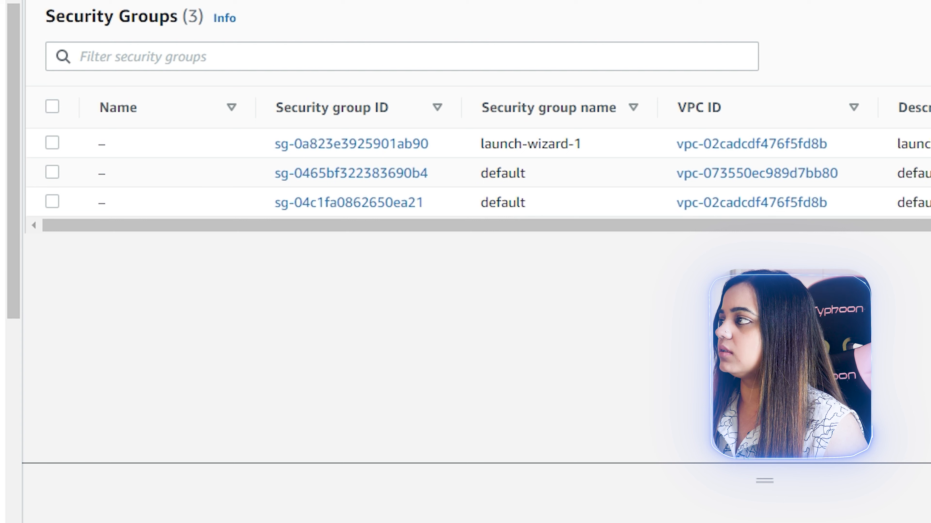
left_click_drag(480, 144, 582, 144)
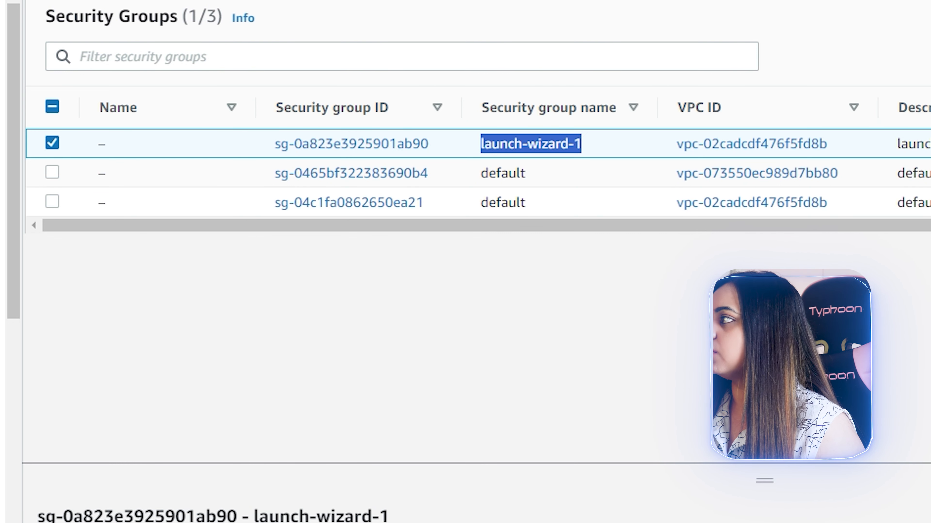
left_click(513, 203)
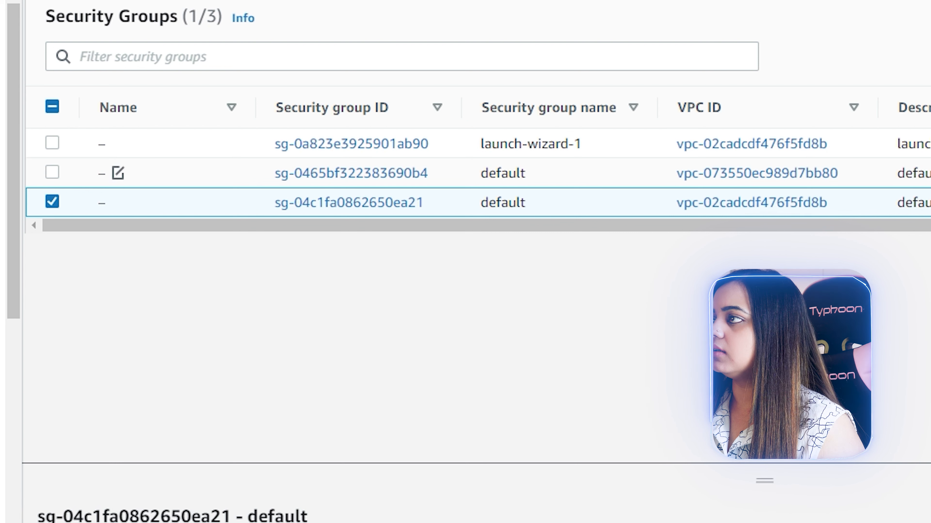
Inspect the default security group of my-vpc-demo and the subnet associations of that VPC's main route table
left_click(161, 174)
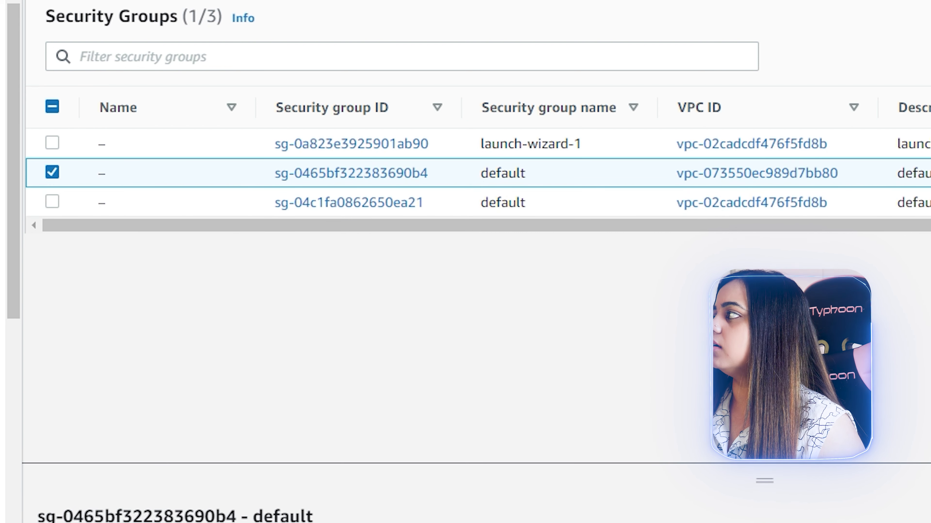
scroll(476, 172, "right", 2)
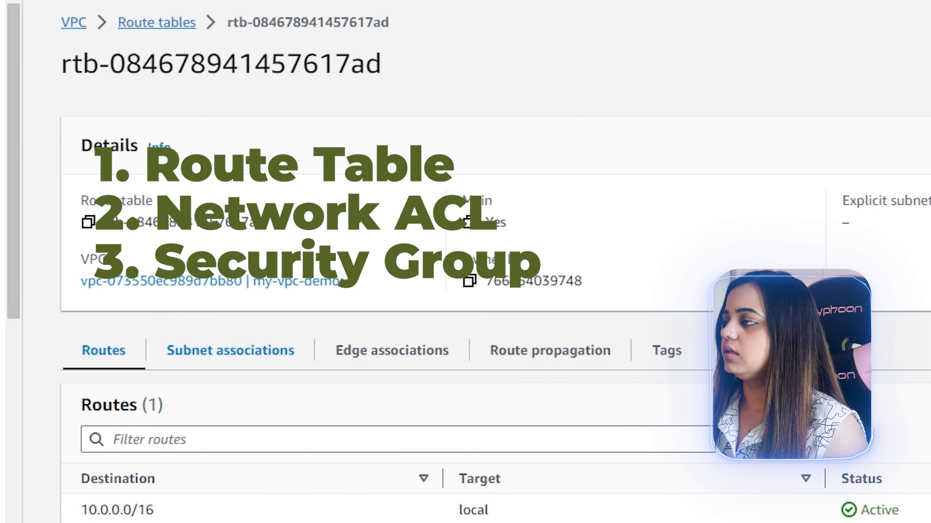
left_click(230, 351)
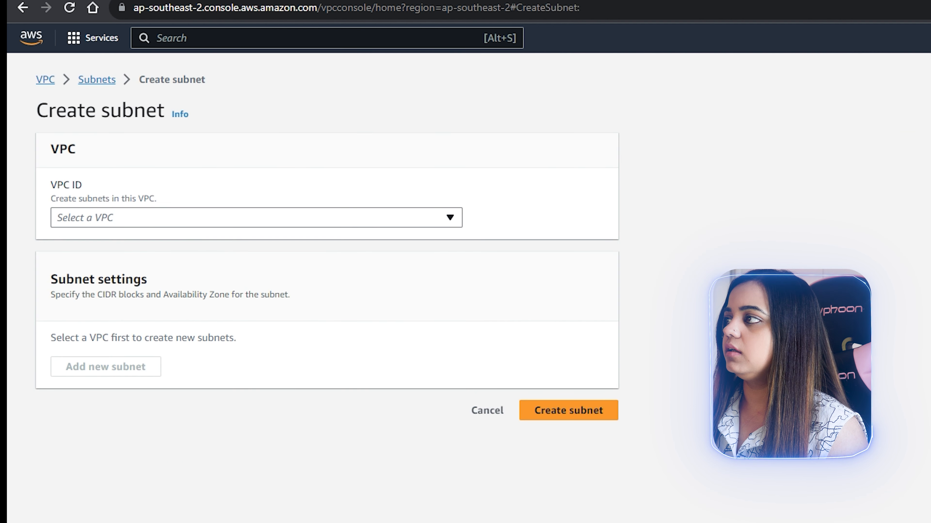
Choose my-vpc-demo as the VPC for the new subnet and name the subnet my-subnet-10.0.1.0/24-southeast 2a
left_click(449, 218)
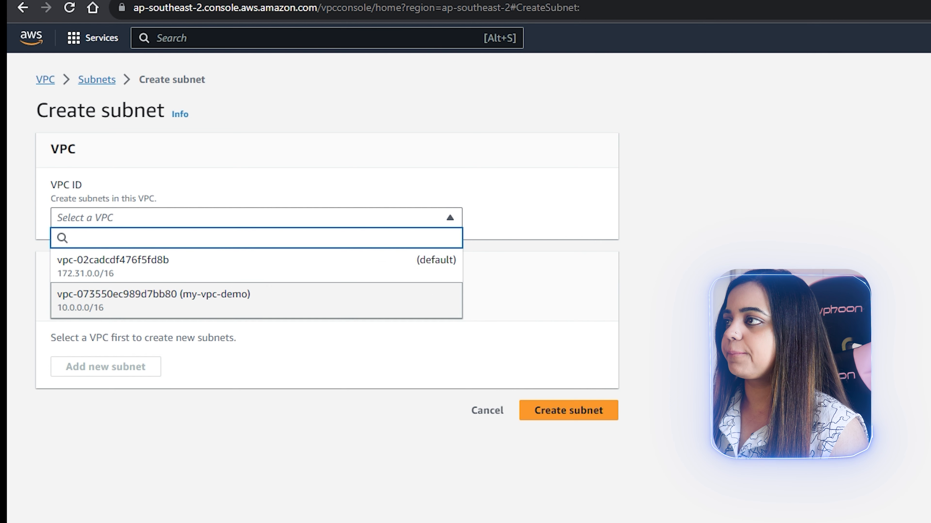
left_click(256, 301)
left_click(263, 476)
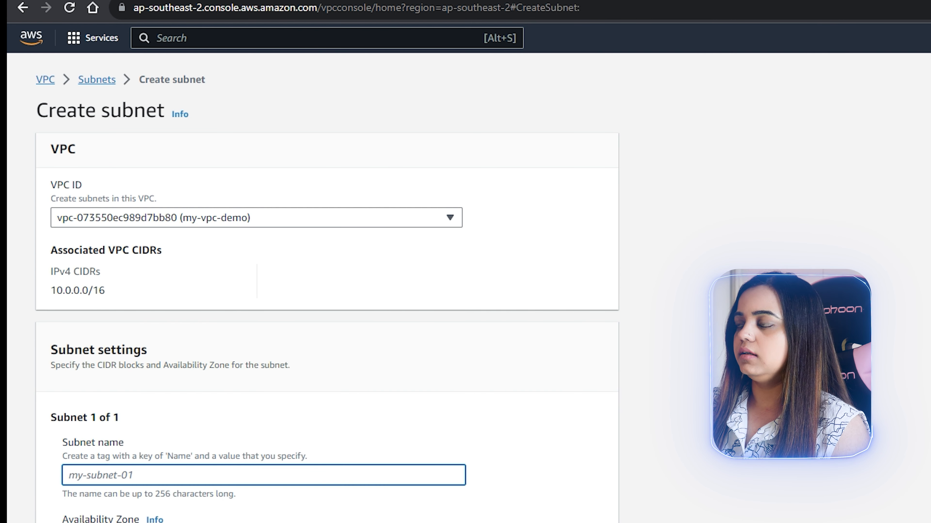
scroll(327, 294, "down", 3)
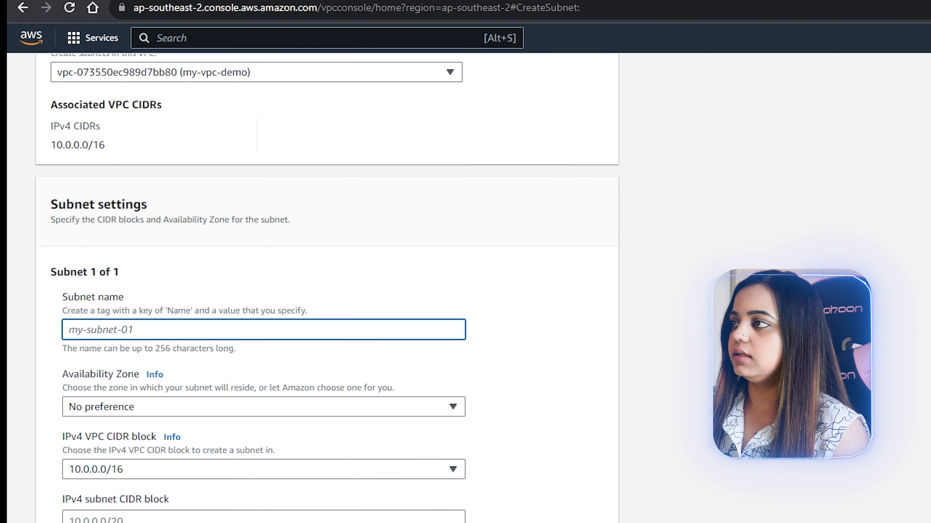
type("my")
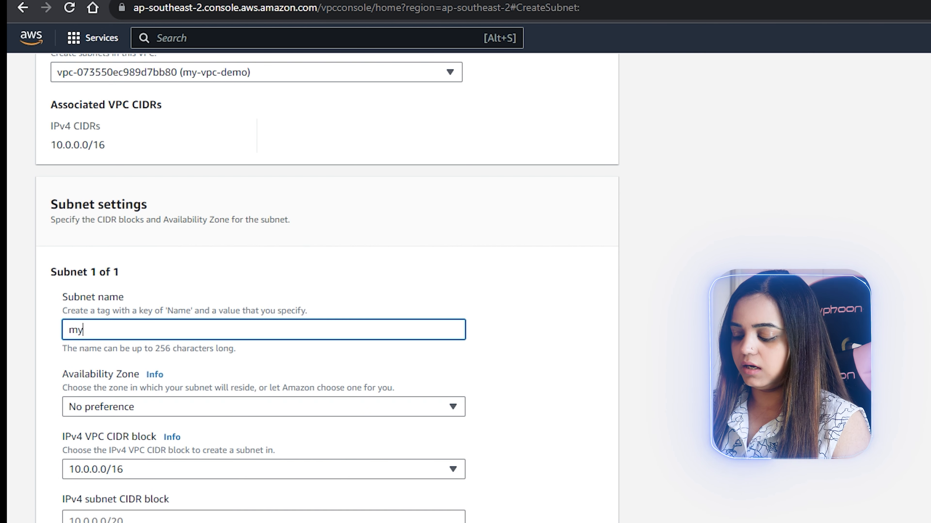
type("-su")
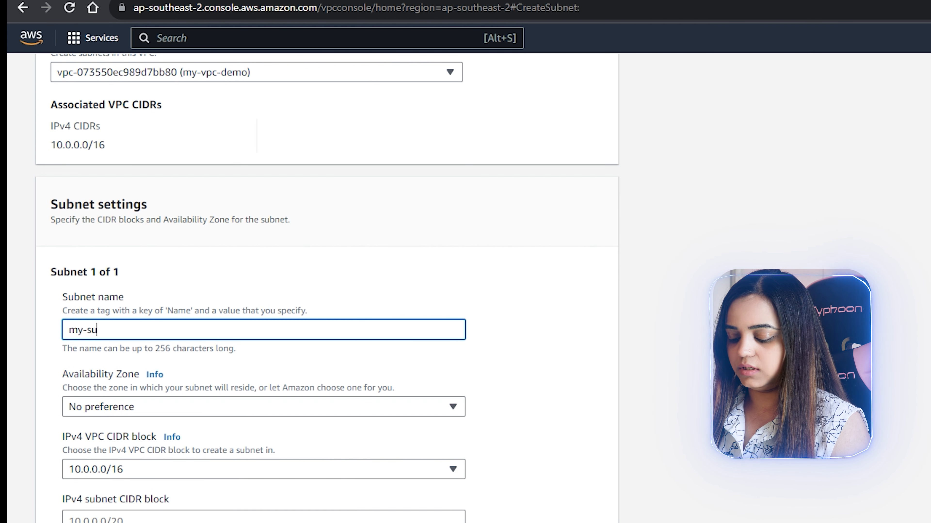
type("bnet-10.")
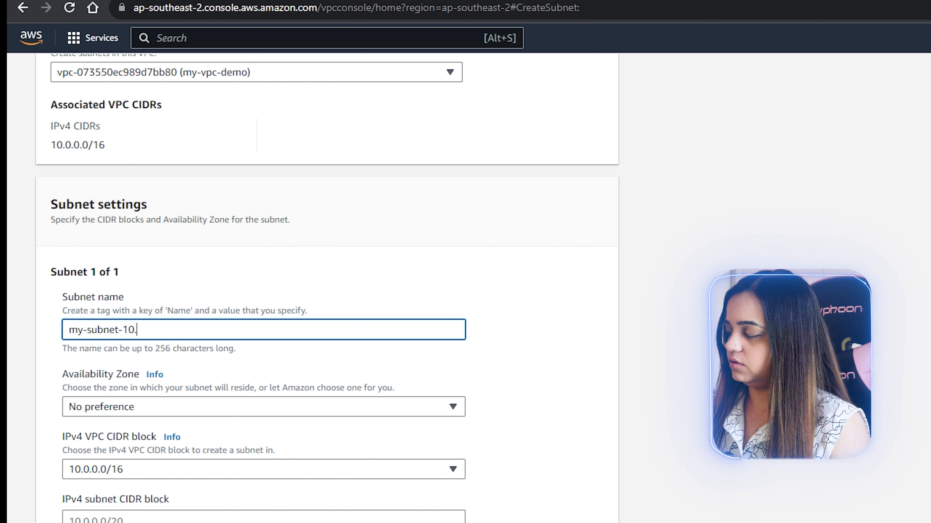
type("0.1")
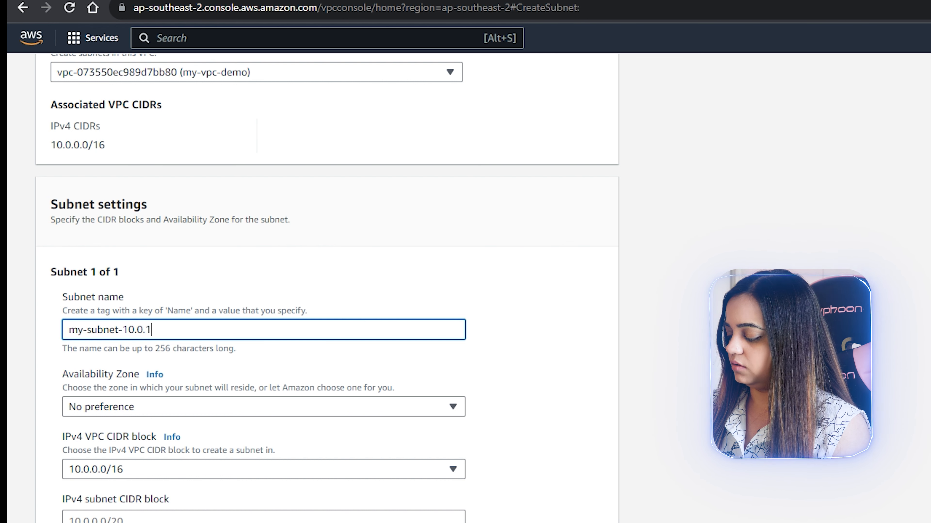
type(".0")
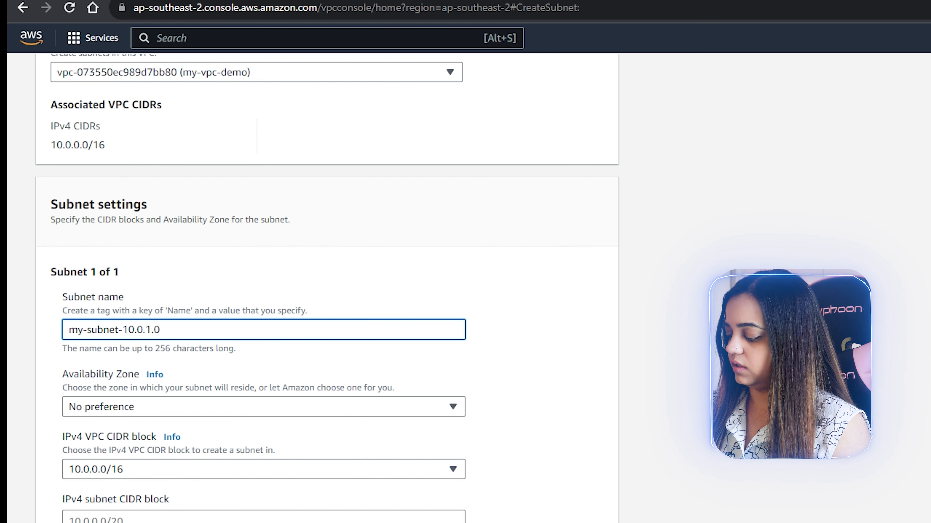
type("/24")
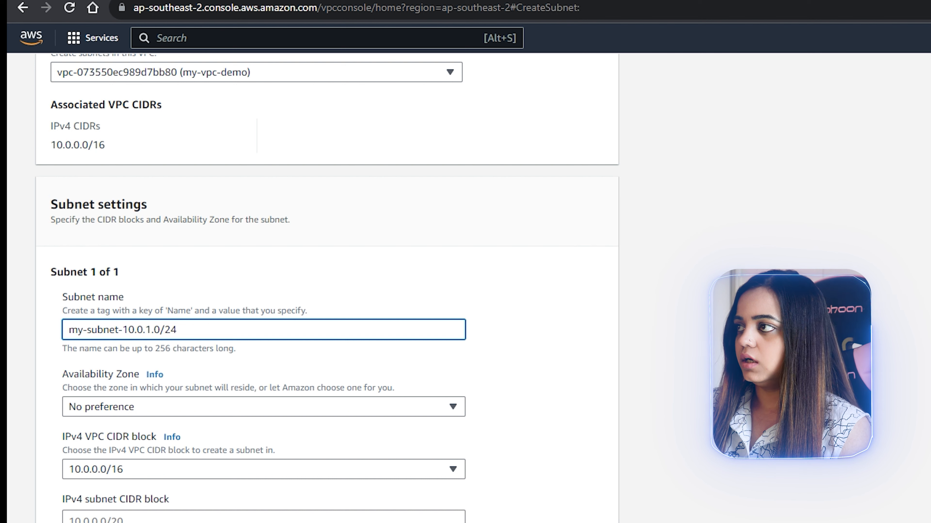
type("-")
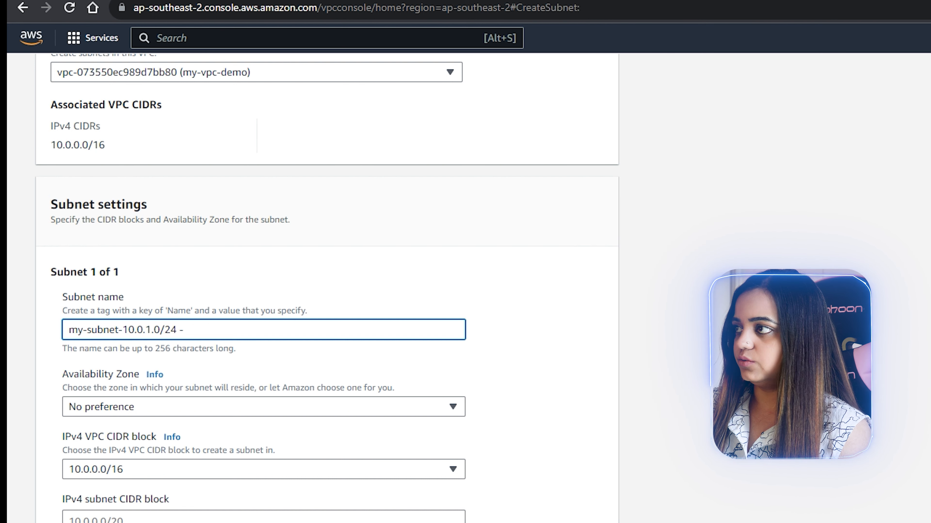
key("BackSpace")
key("BackSpace")
type("-")
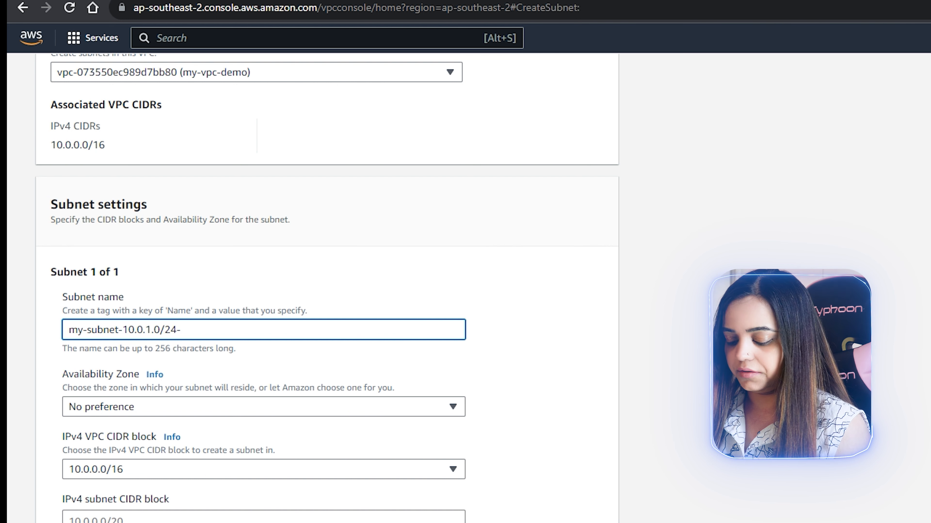
type("southeast 2")
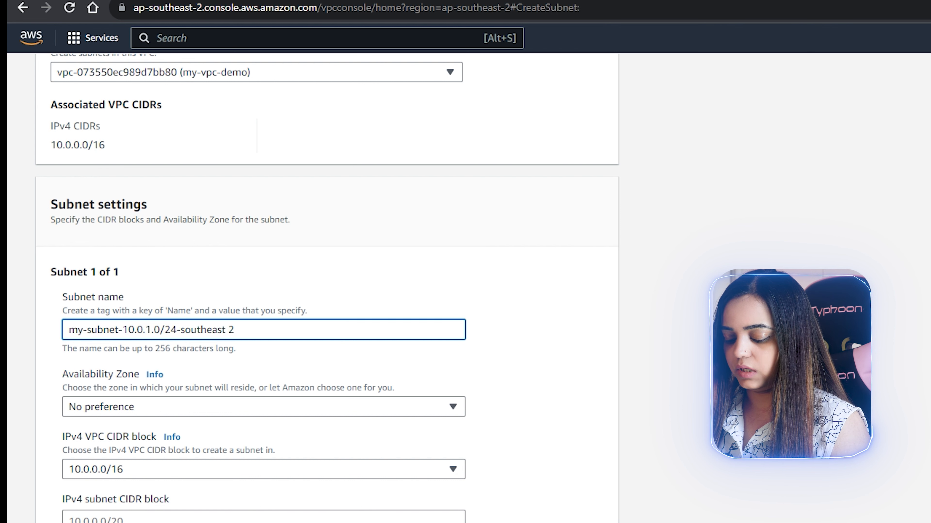
type("a")
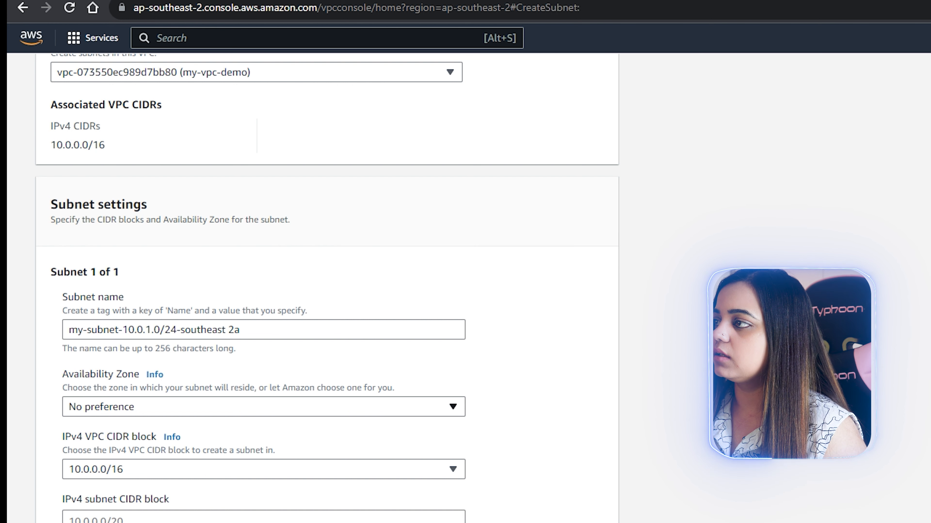
Set the subnet's availability zone to Asia Pacific (Sydney) / ap-southeast-2a and its IPv4 subnet CIDR block to 10.0.1.0/24
left_click(264, 407)
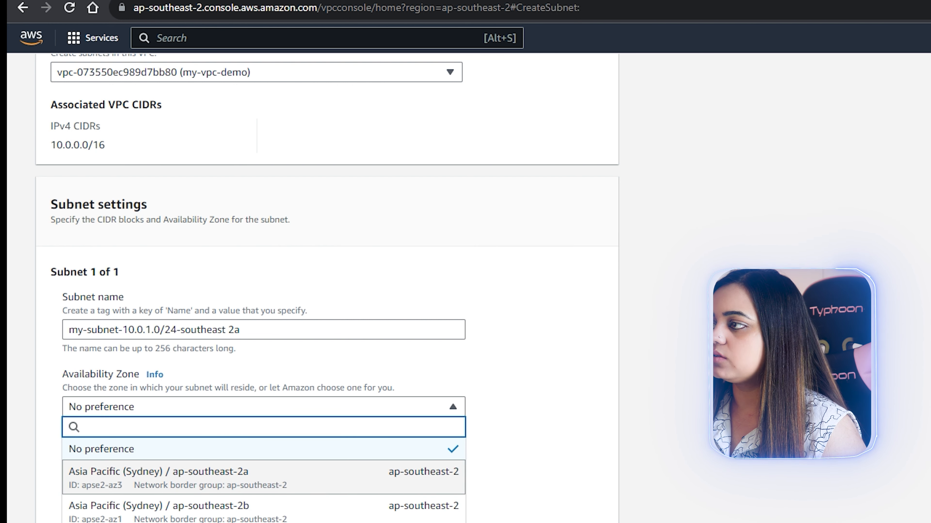
left_click(264, 477)
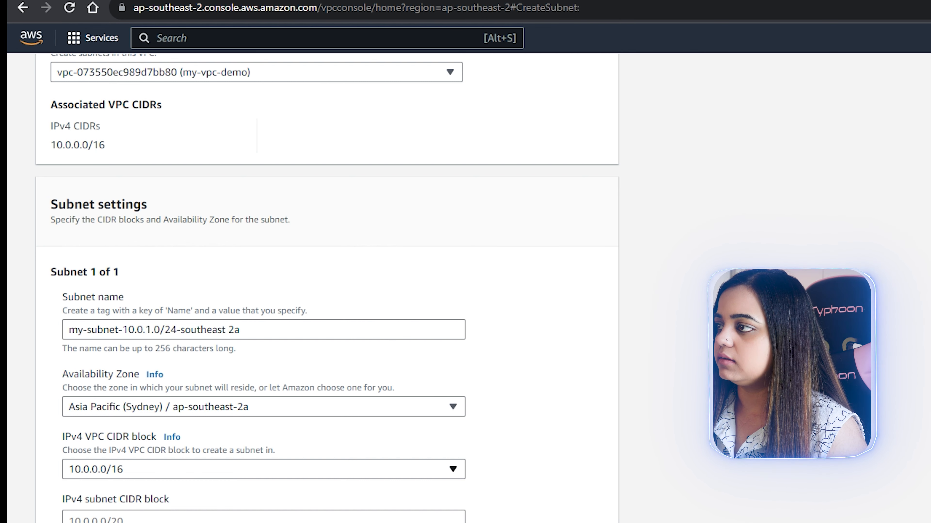
left_click(263, 519)
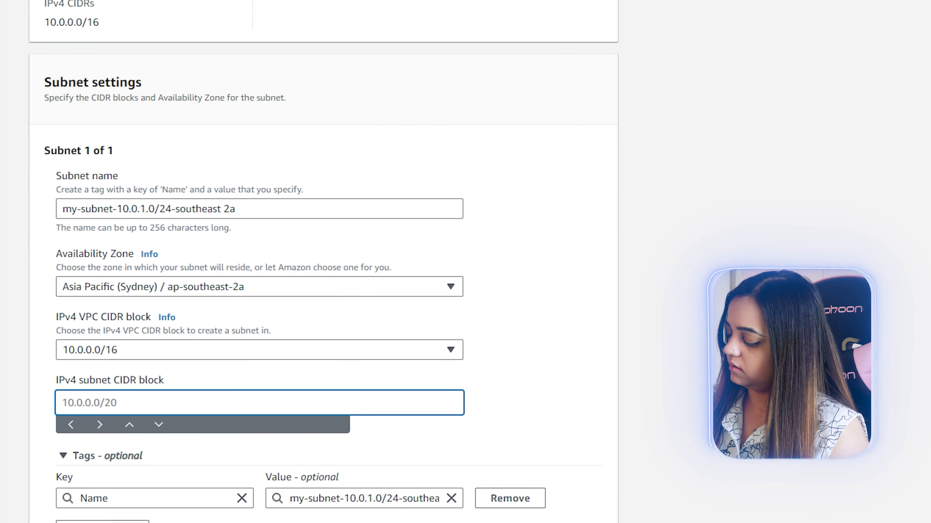
type("10.0.0")
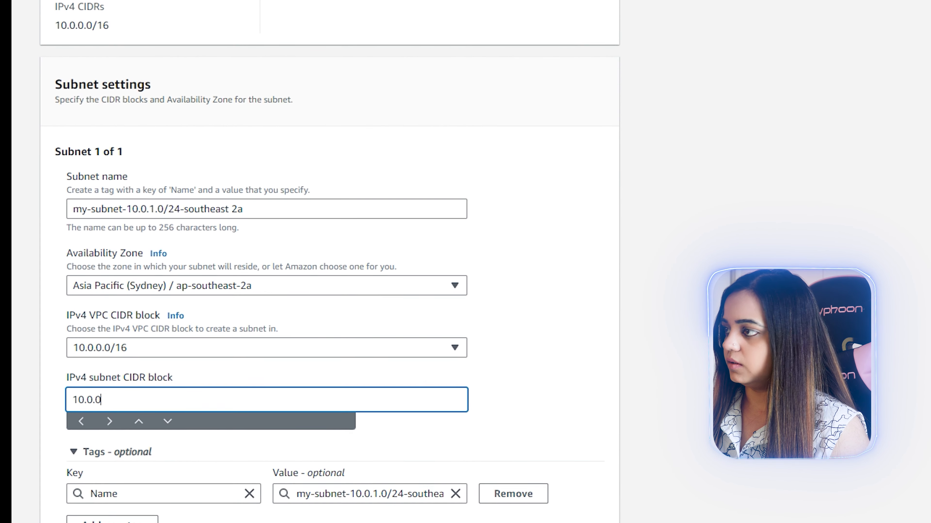
key("BackSpace")
type("1")
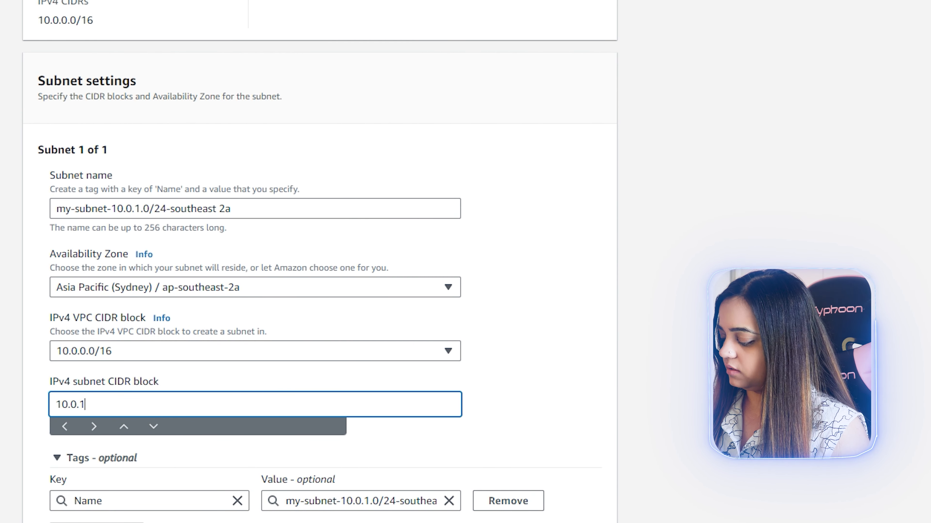
type(".0")
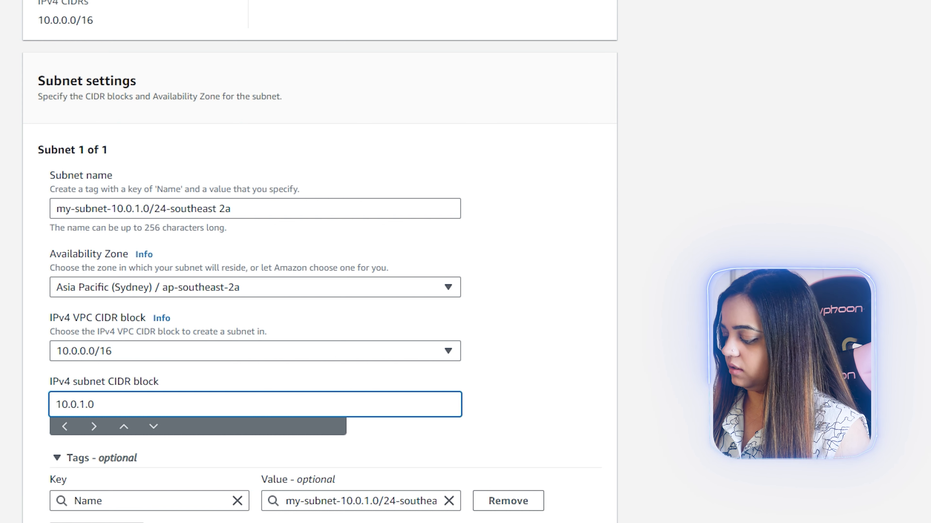
type("/24")
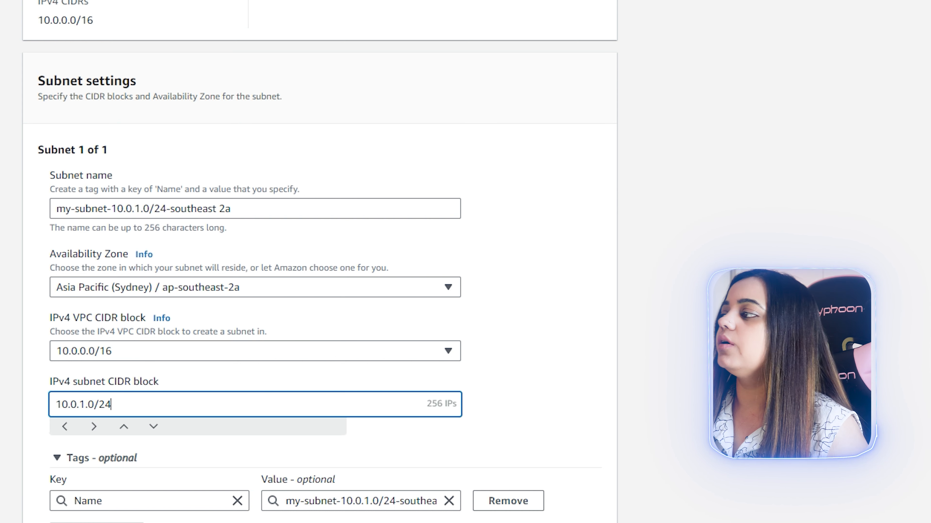
scroll(319, 256, "down", 3)
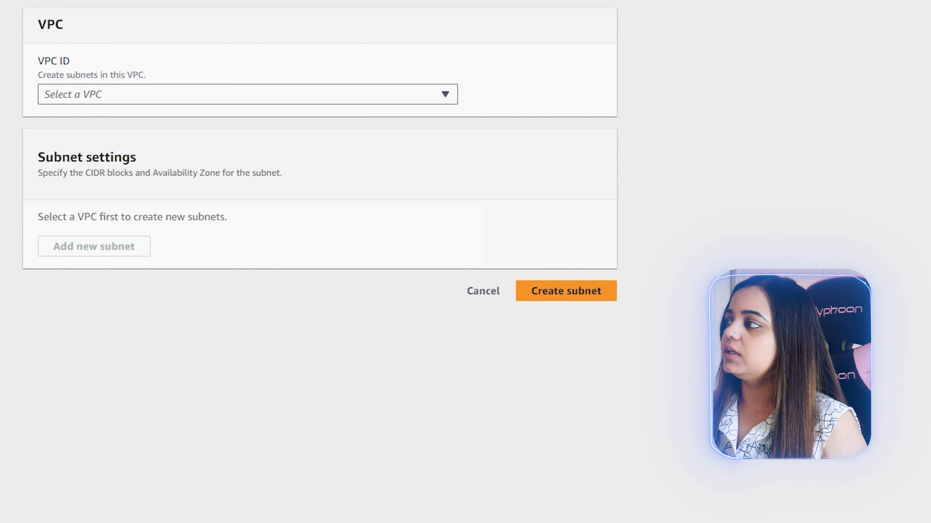
Choose my-vpc-demo as the VPC for a second subnet and name the subnet my-subnet-10.0.2.0-southeast-2c
left_click(248, 94)
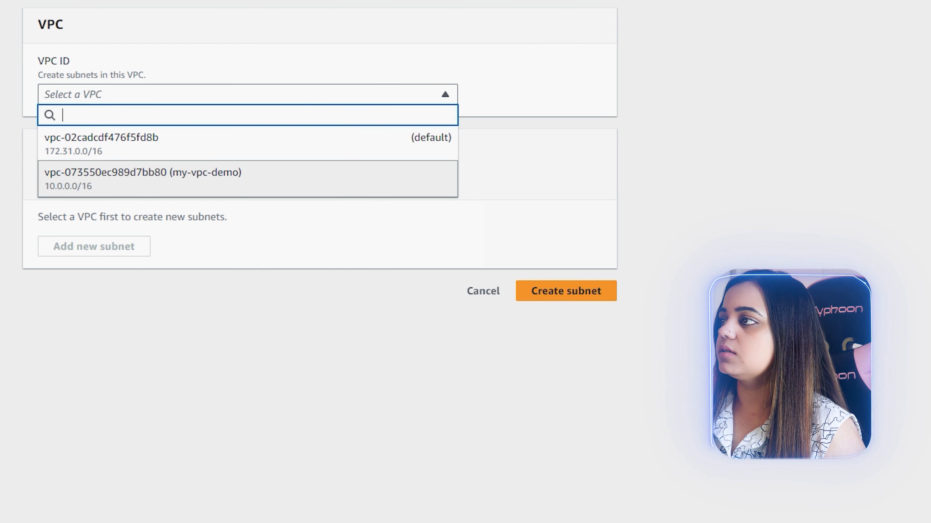
key("Return")
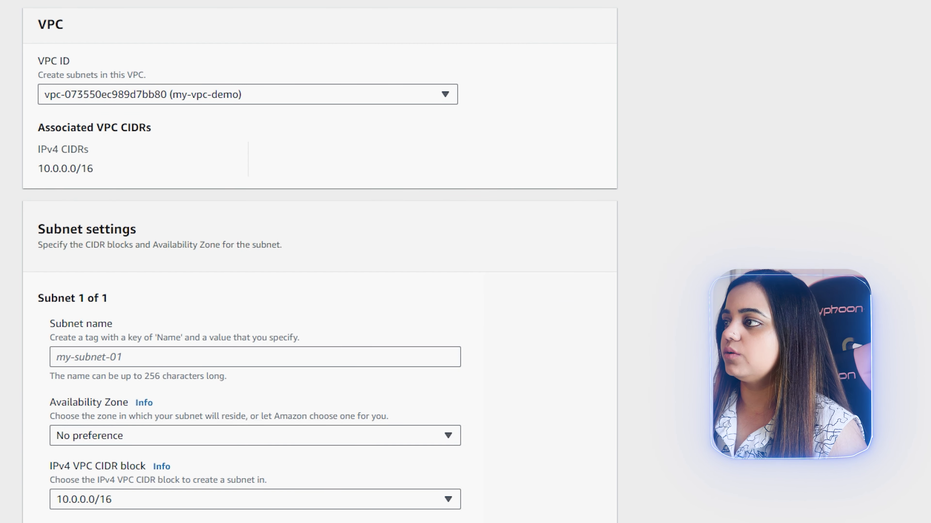
left_click(255, 357)
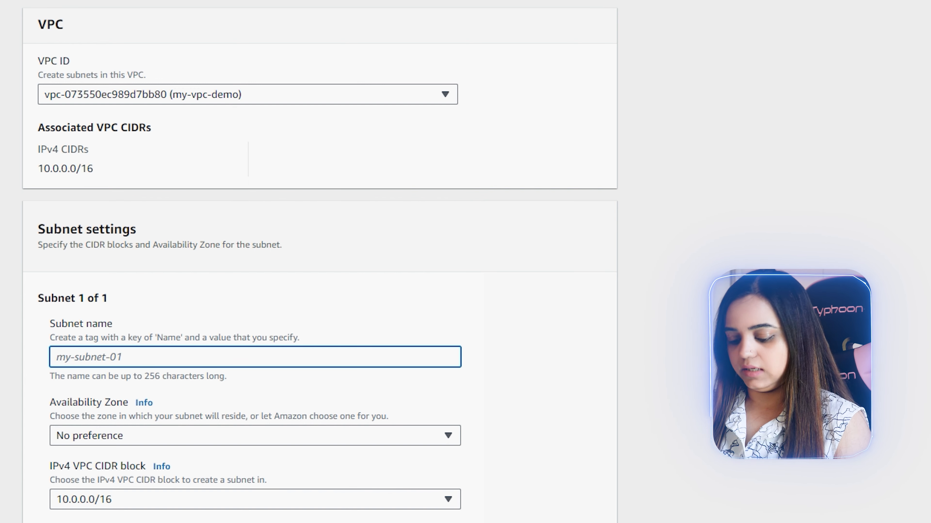
type("my-sub")
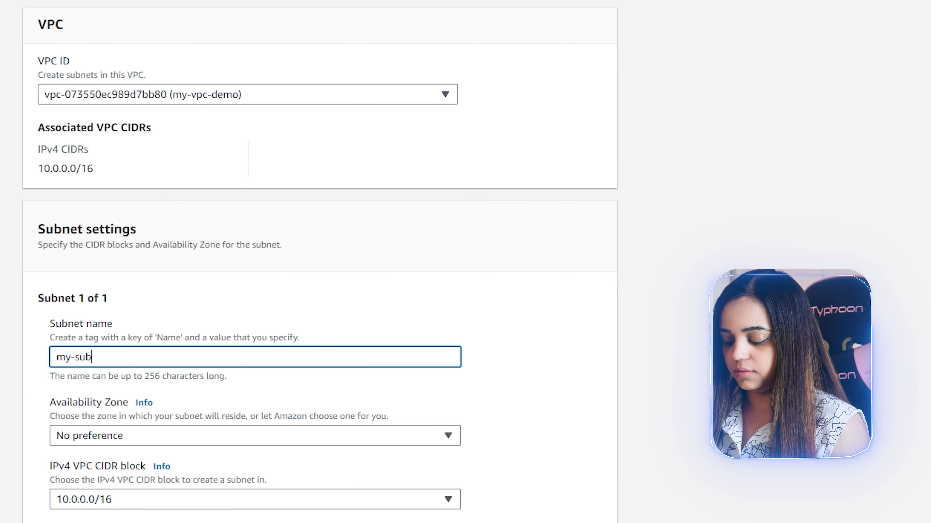
type("net-10.0.2.0/")
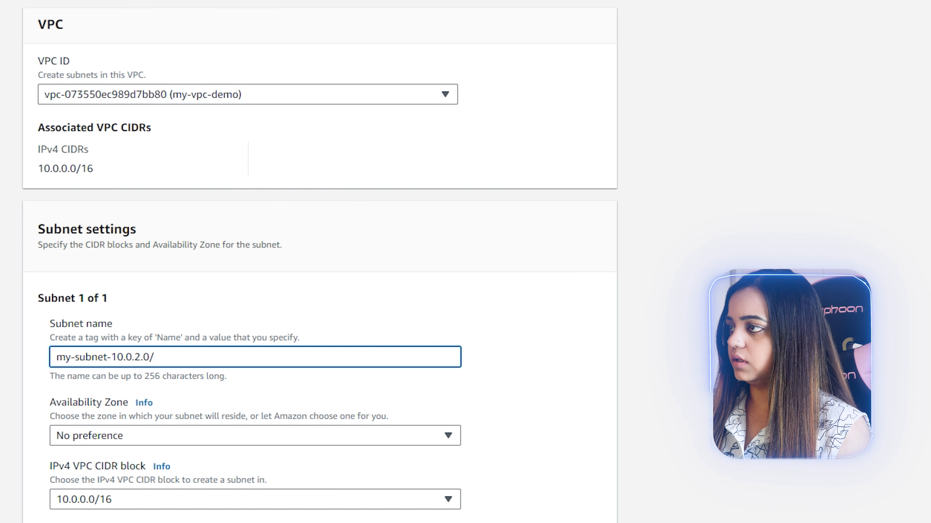
key("BackSpace")
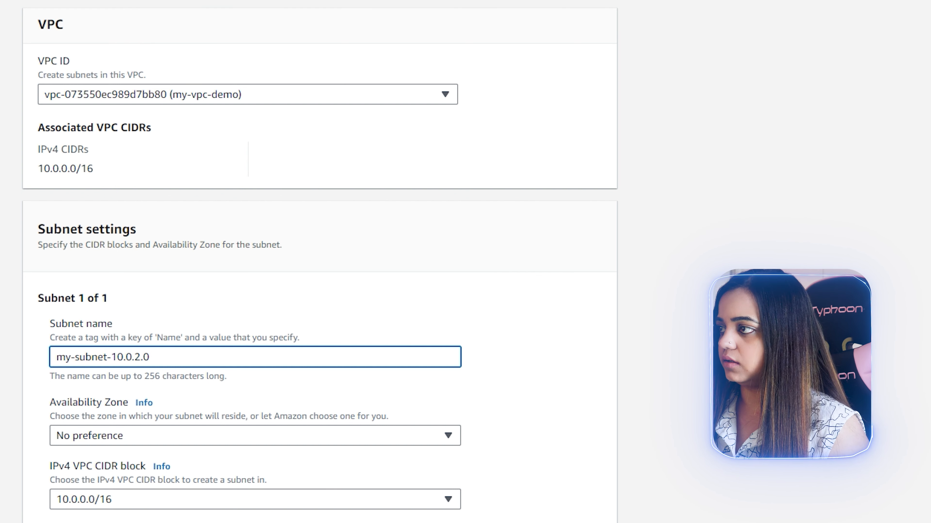
type("-")
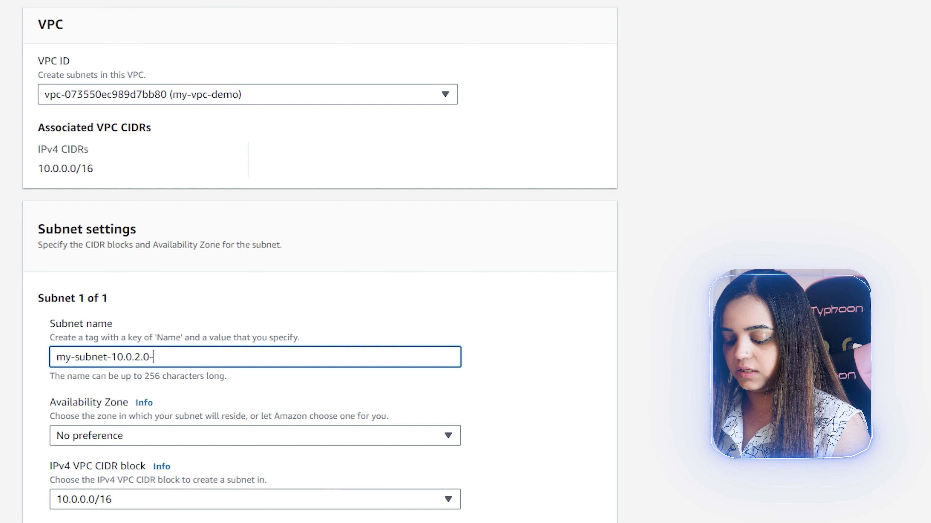
type("southeas")
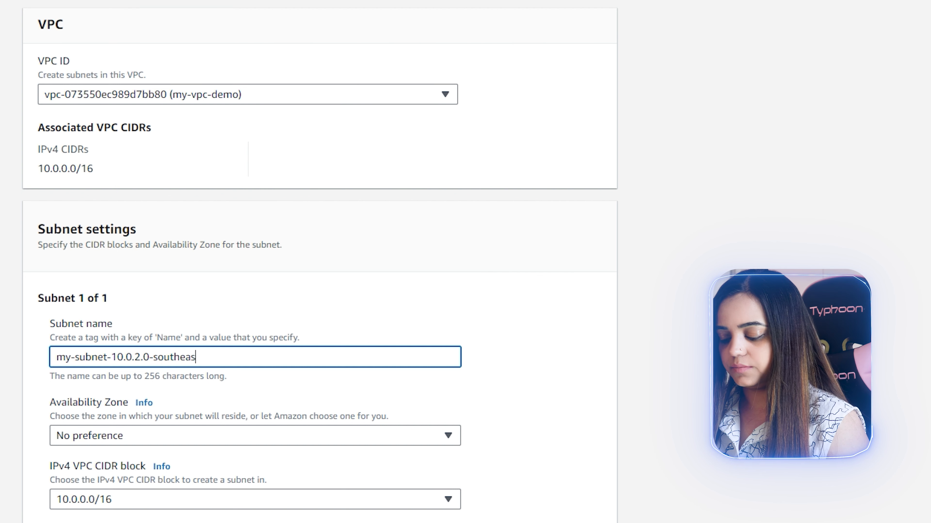
type("t-2c")
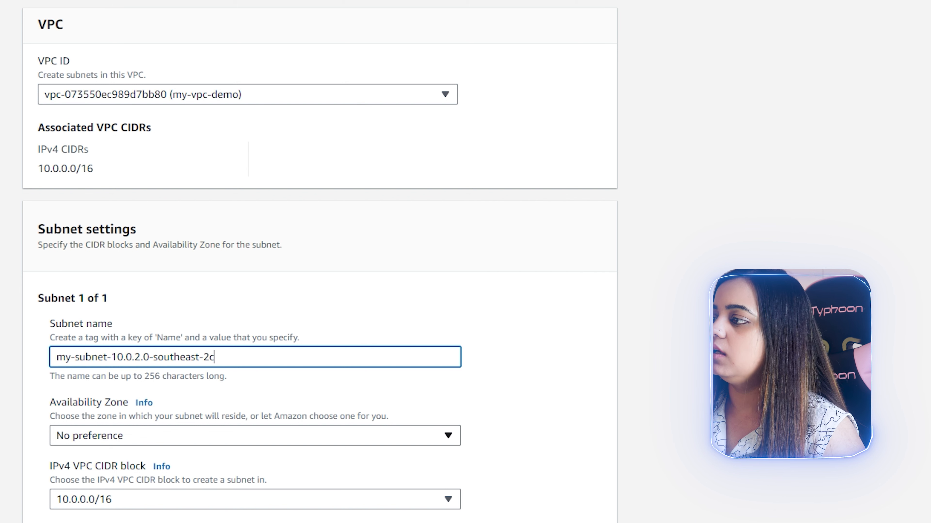
Set the second subnet's availability zone to Asia Pacific (Sydney) / ap-southeast-2c
left_click(255, 436)
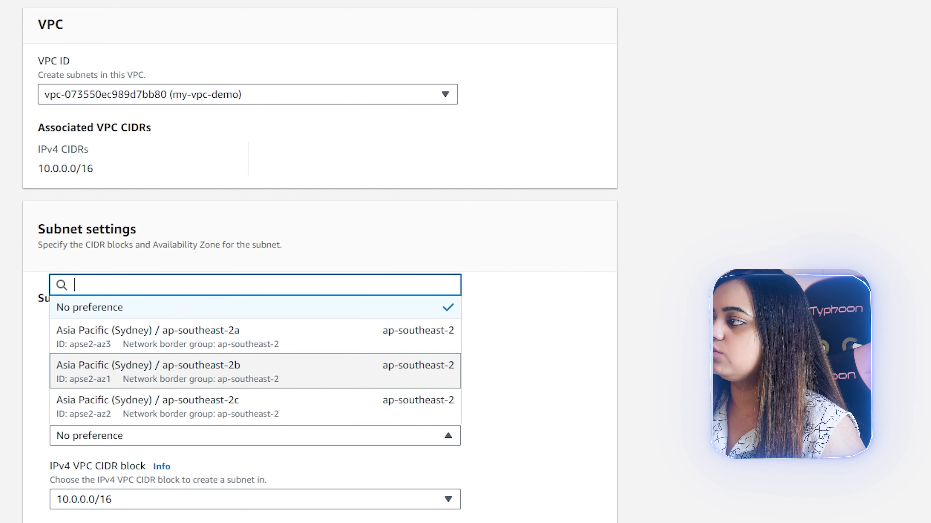
left_click(255, 407)
scroll(319, 257, "down", 6)
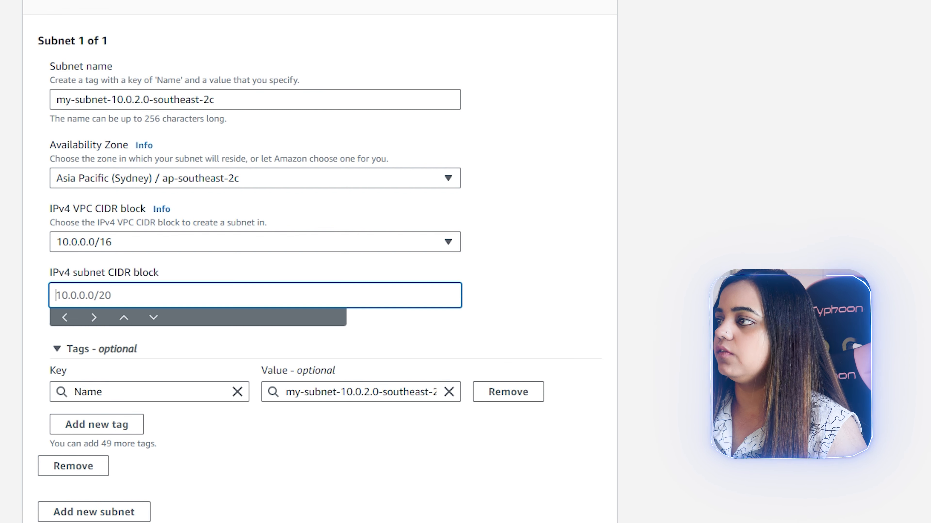
Set the second subnet's IPv4 subnet CIDR block to 10.0.2.0/24 and create the subnet
left_click(255, 295)
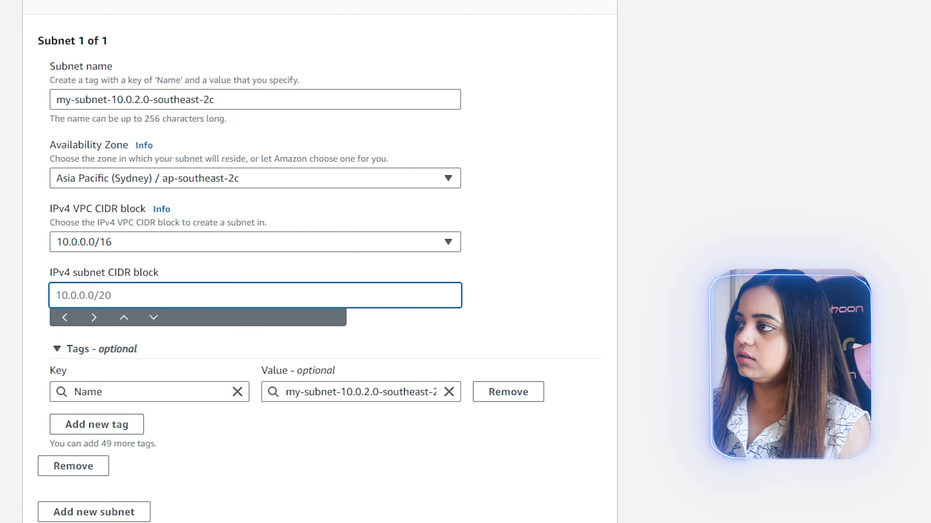
type("10")
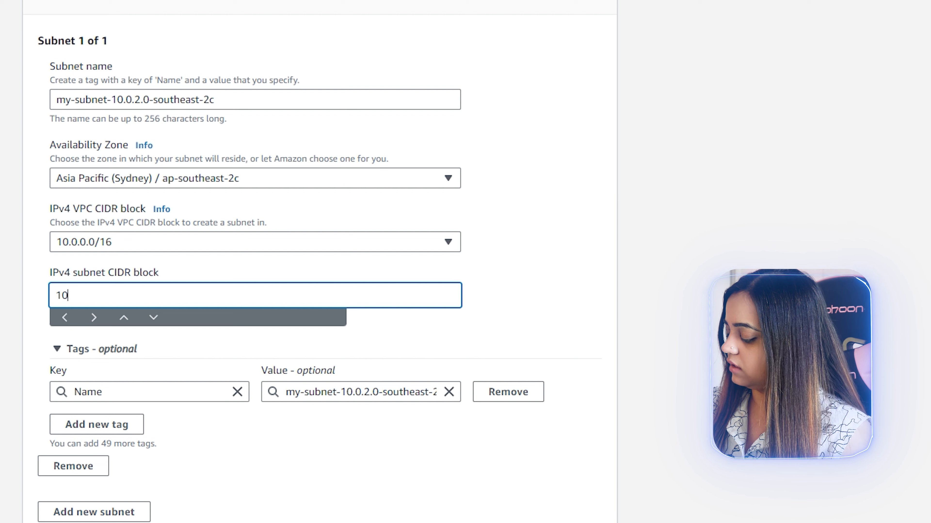
type(".0.2")
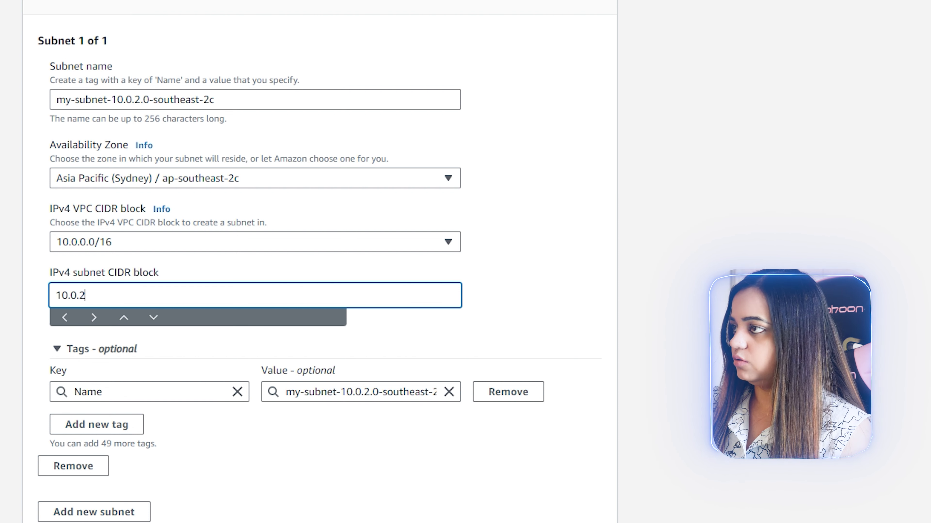
type(".0/2")
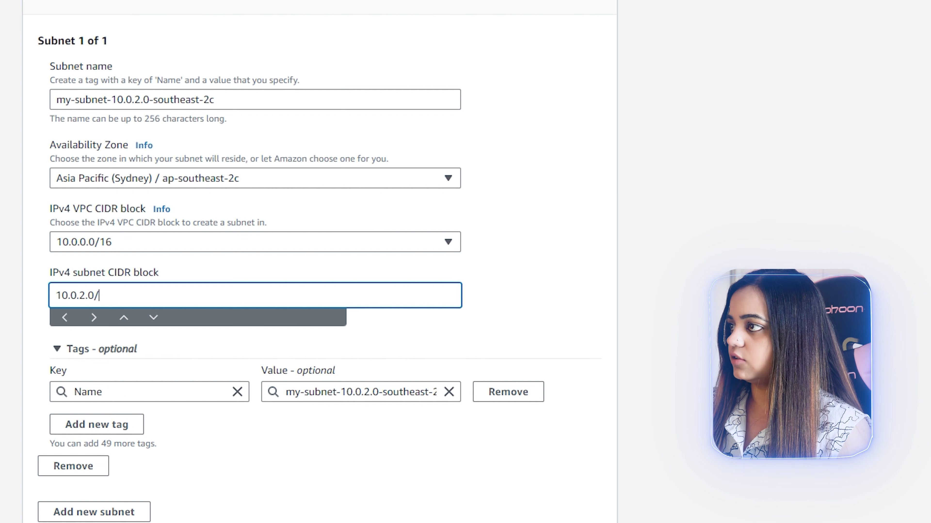
type("4")
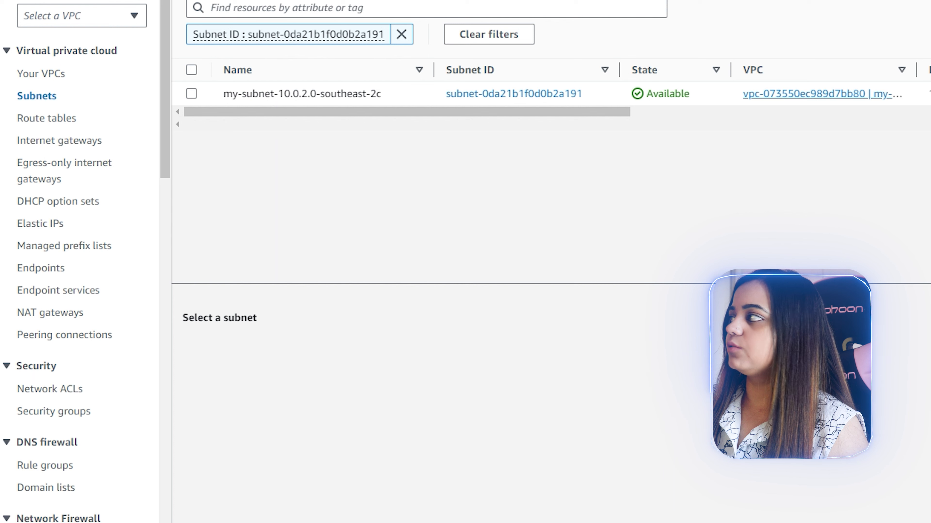
Clear the subnet list's filter and rename the second subnet as my-subnet-10.0.2.0/24-southeast-2c
left_click(489, 35)
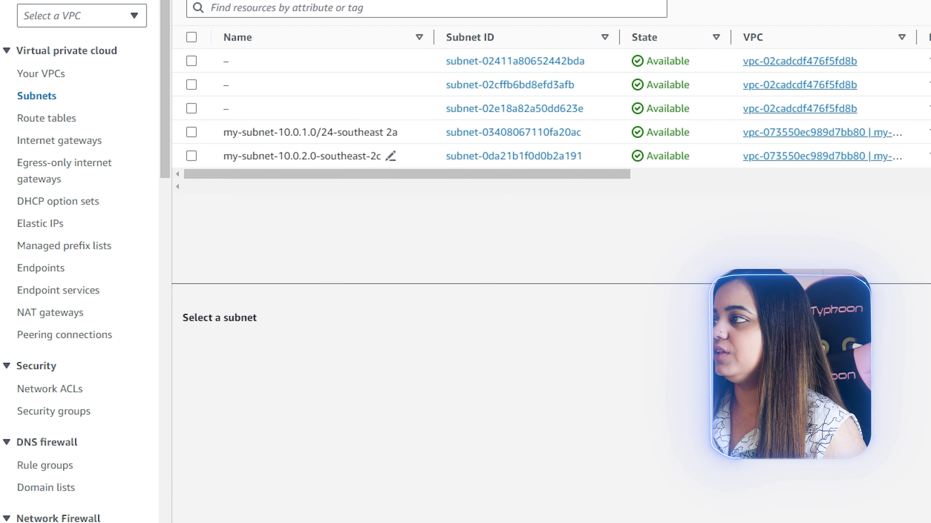
left_click(391, 155)
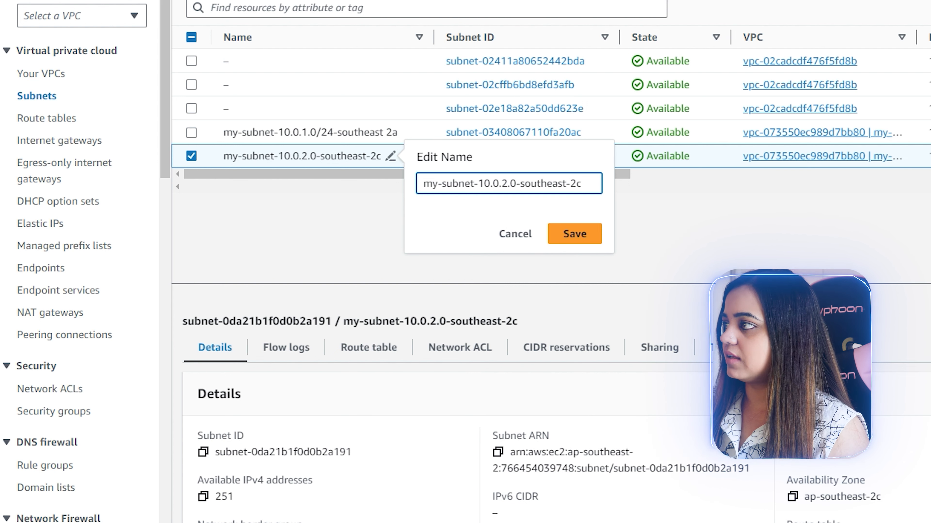
type("/24")
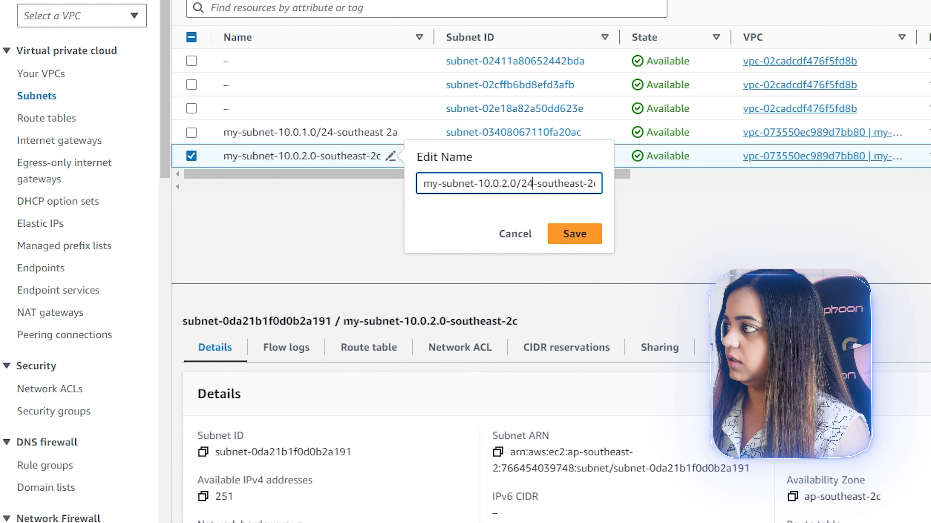
key("Return")
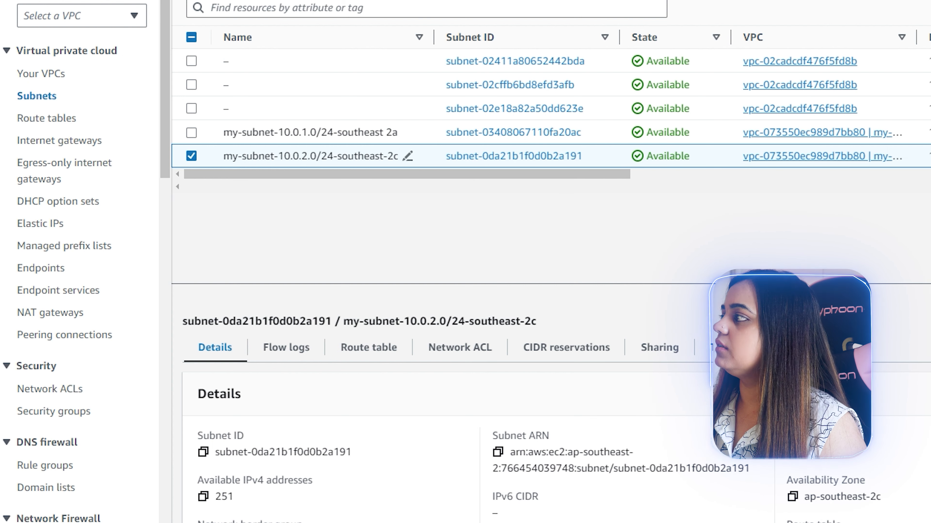
Review the details of the two new subnets and open the details of my-vpc-demo
scroll(440, 403, "down", 5)
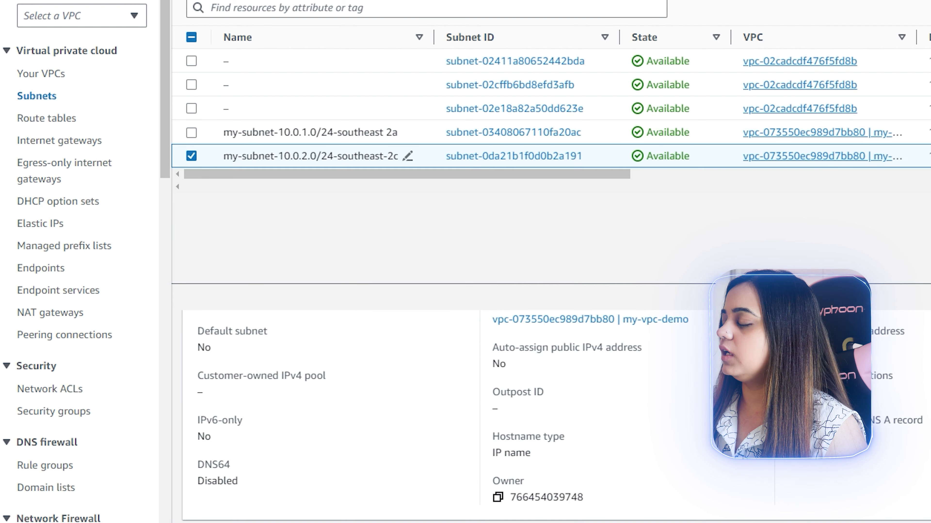
scroll(439, 404, "up", 5)
left_click(311, 132)
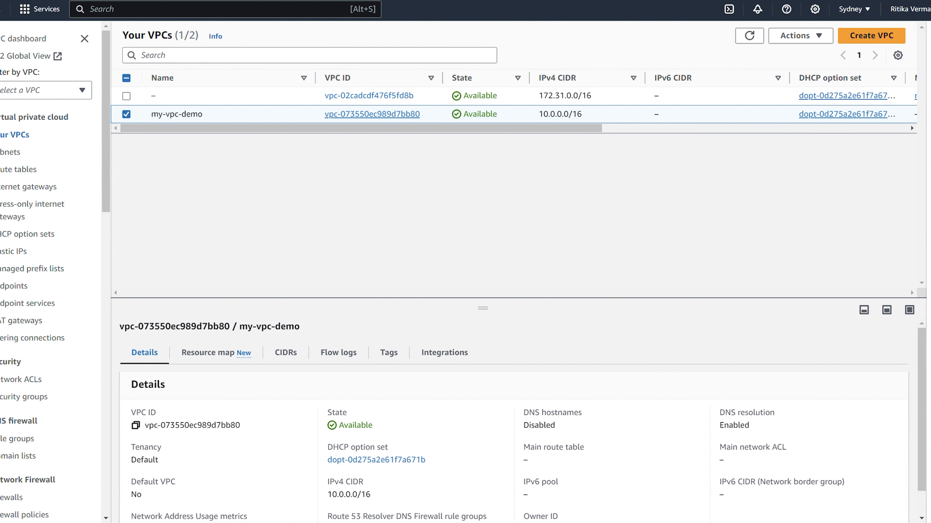
left_click(372, 114)
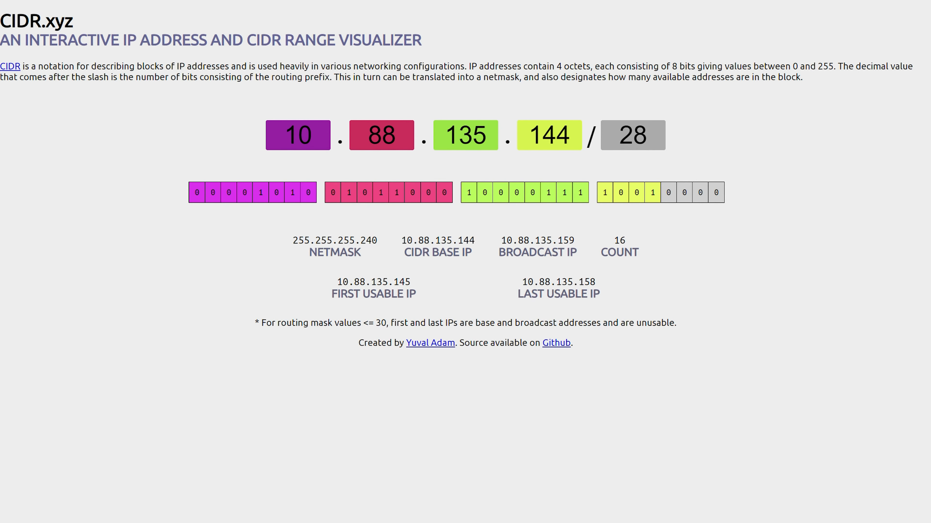
Calculate the IP address count for CIDR block 10.0.1.0/24 in the CIDR.xyz visualizer and highlight the count
left_click(397, 135)
key("BackSpace")
key("BackSpace")
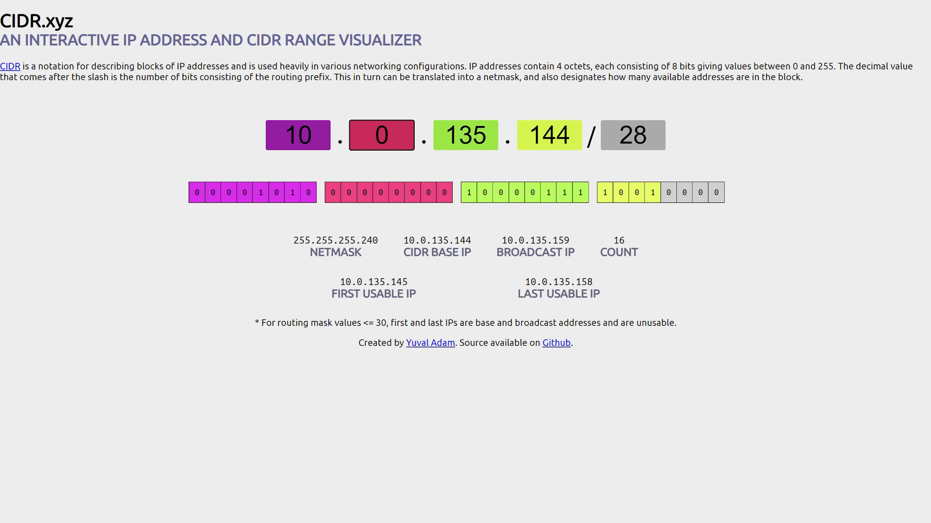
key("Tab")
type("1")
key("Tab")
type("0")
key("Tab")
type("24")
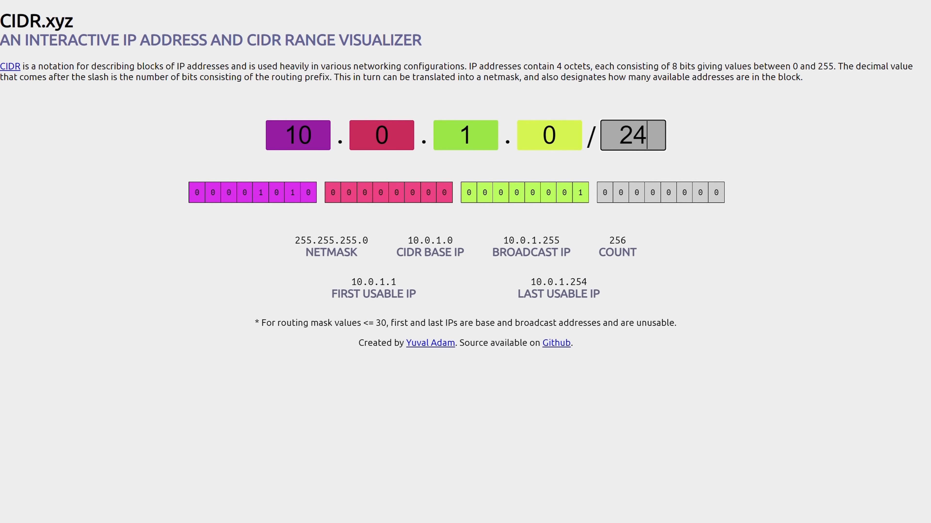
left_click_drag(608, 241, 638, 254)
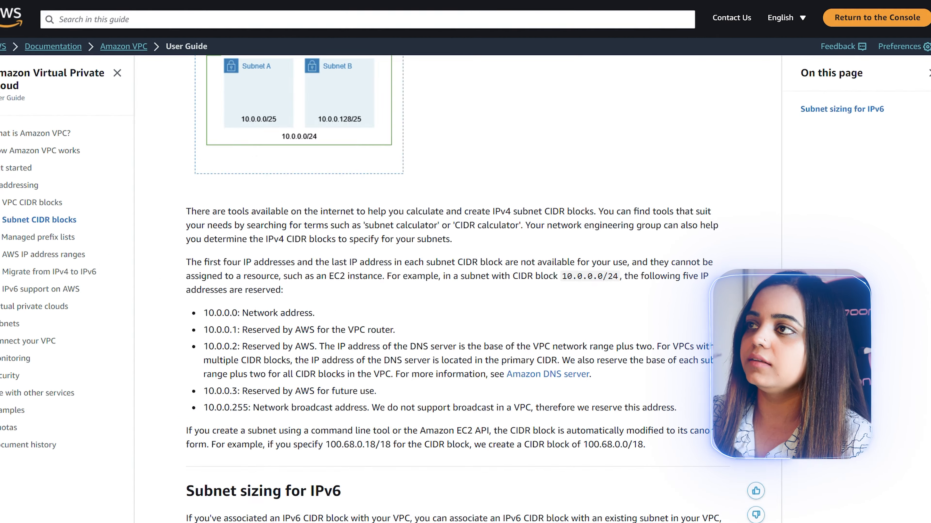
Examine the Subnet CIDR blocks page of the Amazon VPC User Guide and highlight the paragraph on reserved IP addresses
scroll(458, 293, "up", 7)
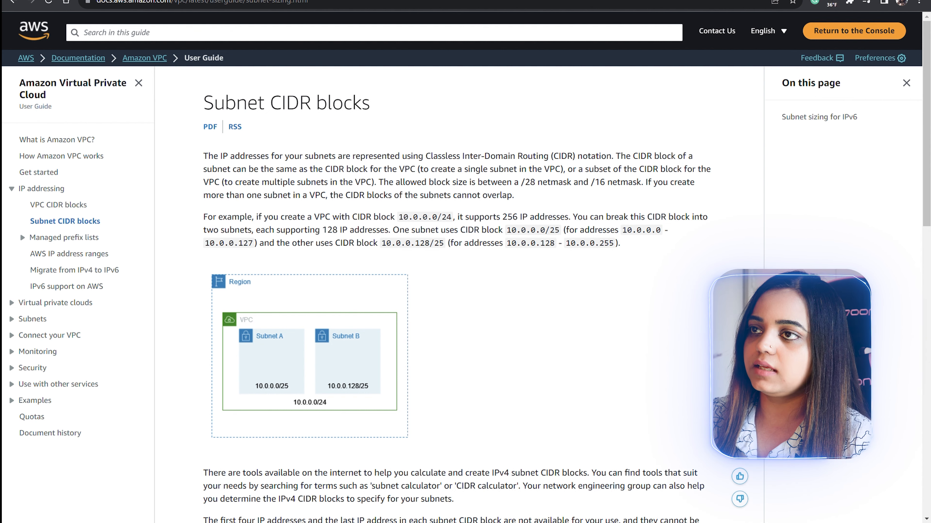
scroll(458, 293, "down", 3)
scroll(458, 293, "down", 6)
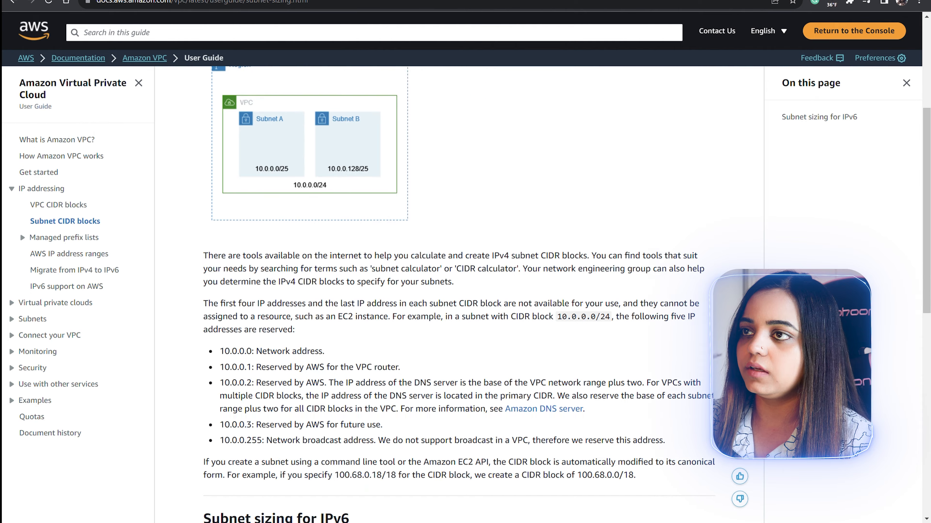
triple_click(211, 195)
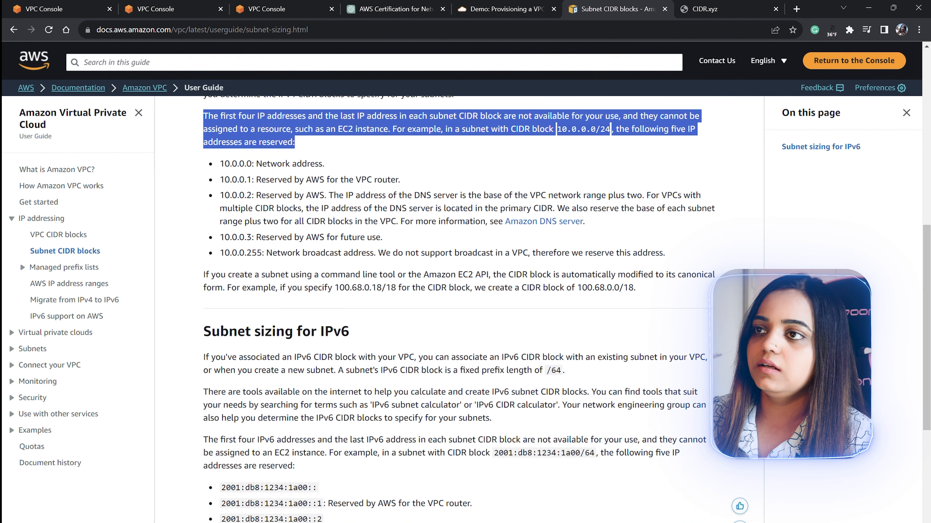
left_click(606, 128)
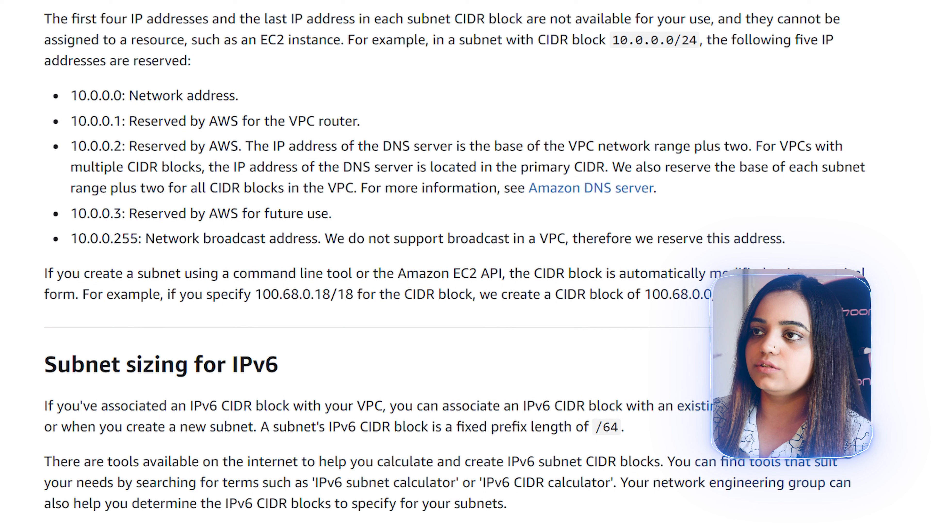
Go through the reserved IP addresses for the 10.0.0.0/24 example, highlighting the entries from 10.0.0.0 to 10.0.0.3
left_click_drag(235, 96, 71, 96)
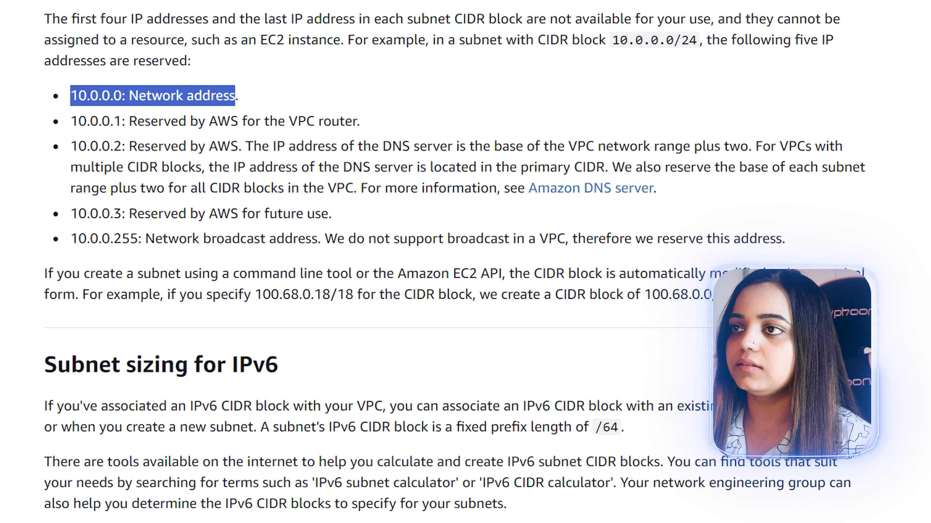
left_click(70, 97)
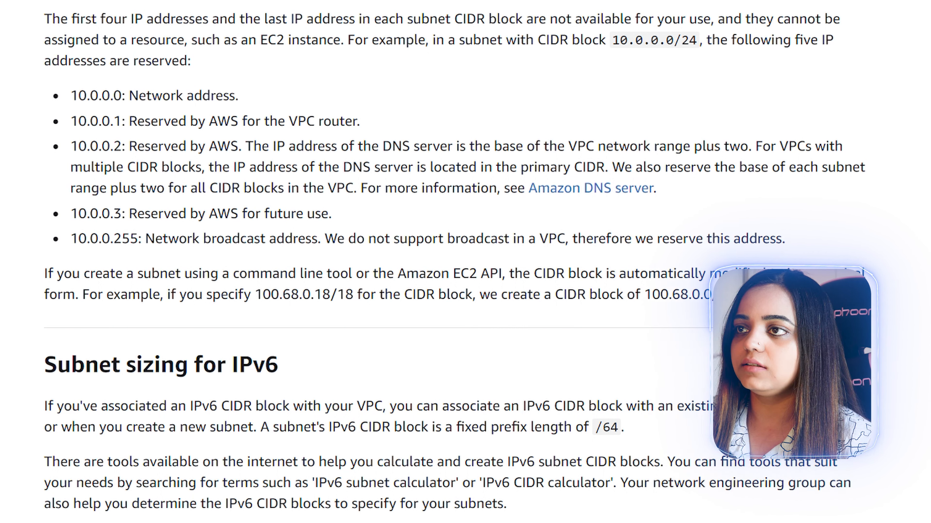
left_click_drag(361, 121, 70, 121)
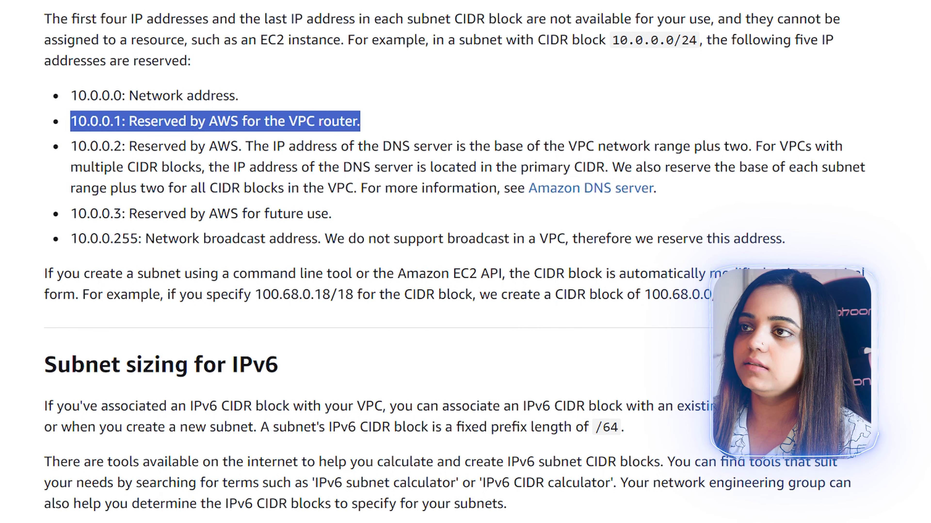
left_click_drag(245, 146, 70, 146)
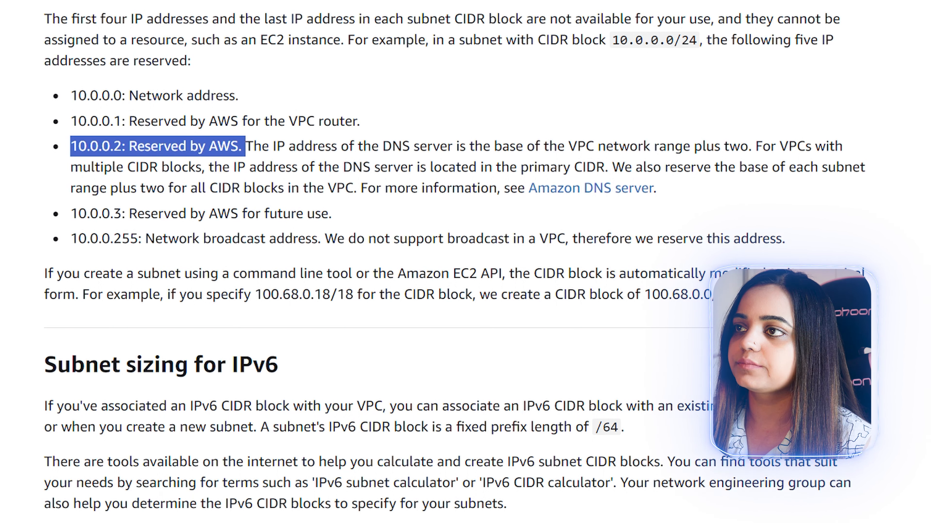
left_click_drag(469, 146, 286, 147)
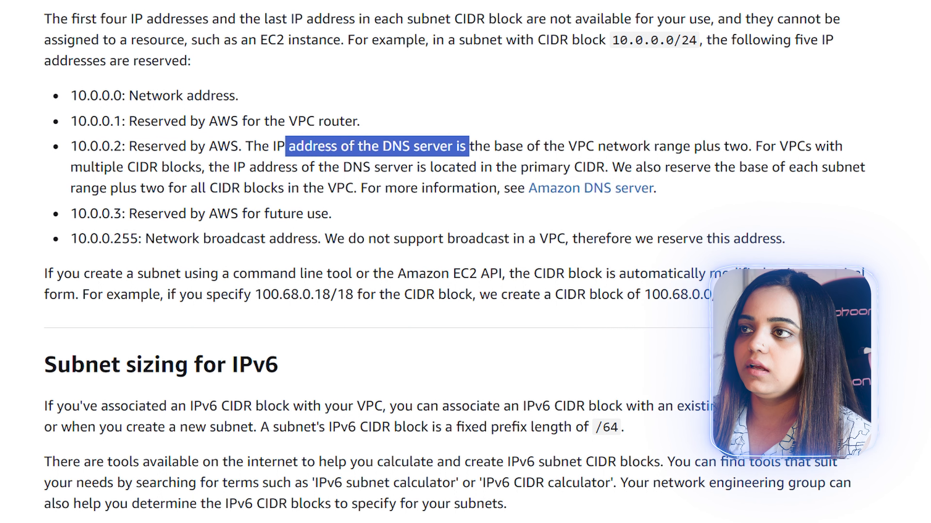
left_click(286, 146)
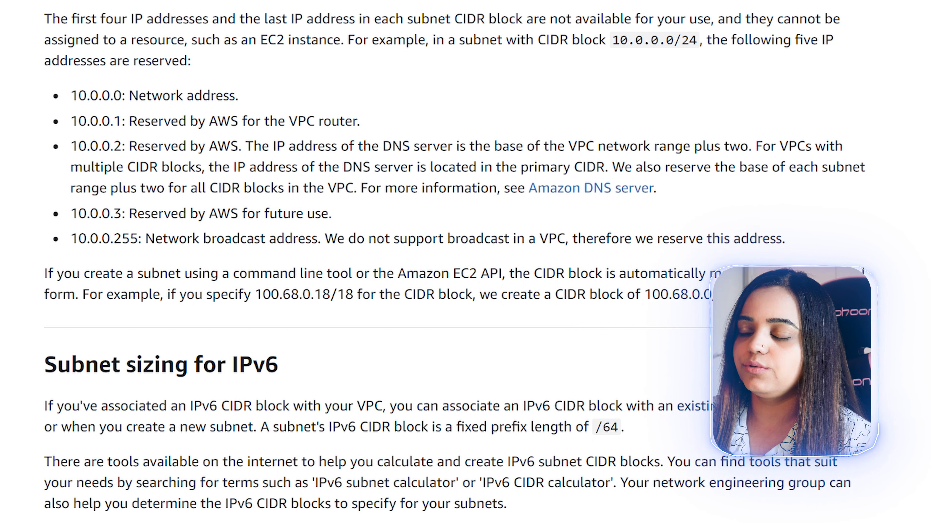
left_click_drag(331, 214, 78, 213)
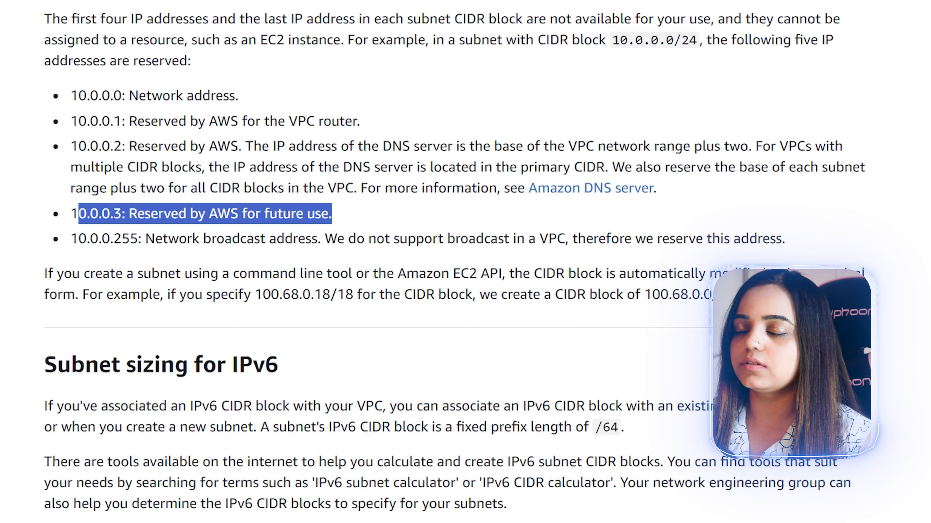